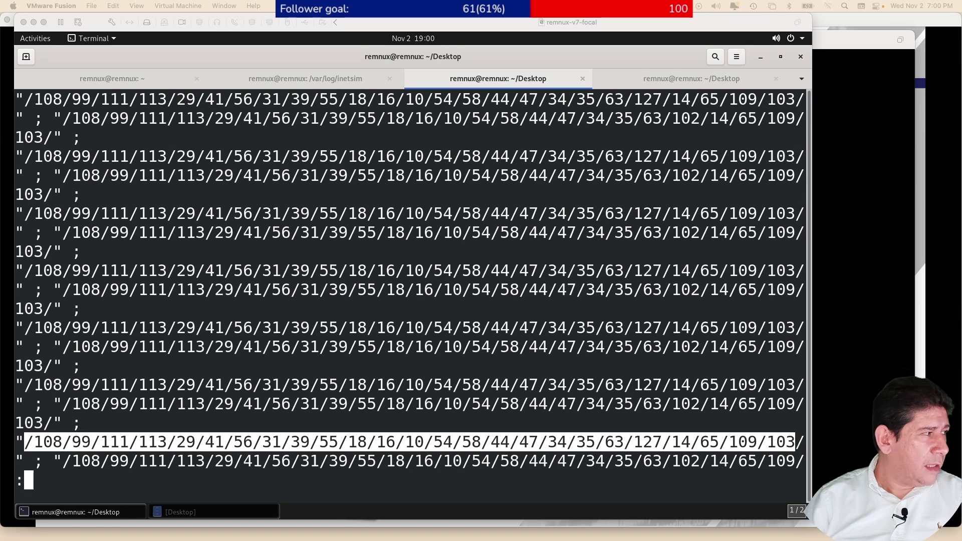
Examine the end of the strings output for sample1, and leave the pager.
scroll(411, 291, up, 2)
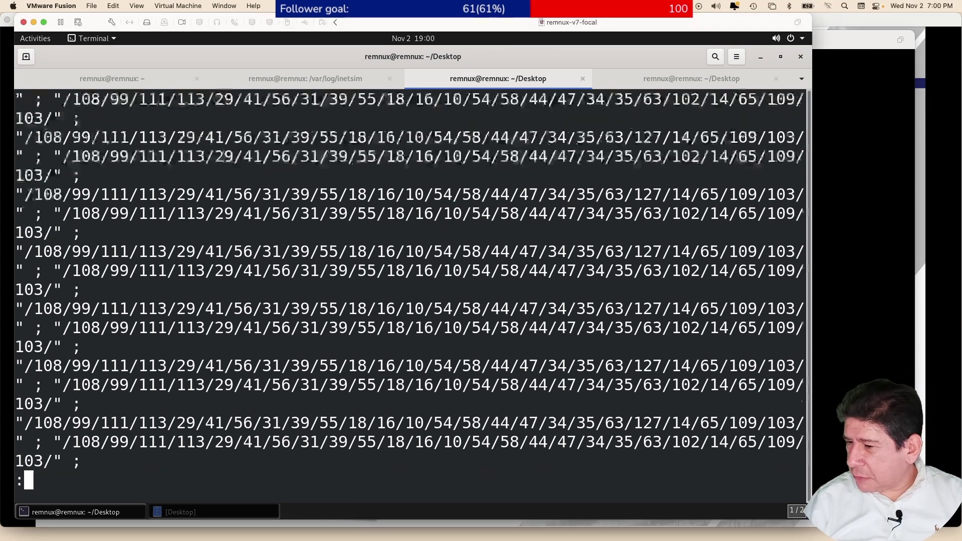
scroll(261, 367, down, 2)
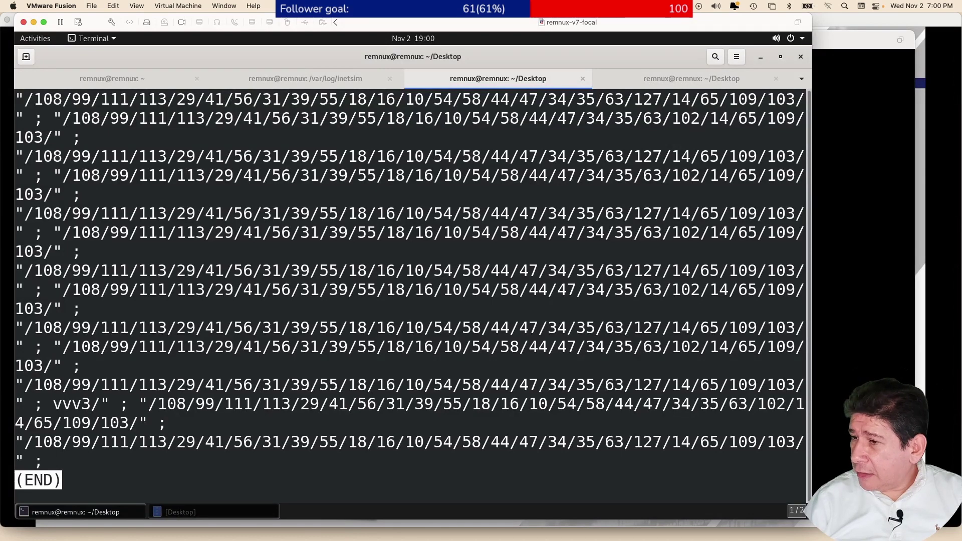
scroll(330, 393, up, 2)
scroll(330, 392, down, 2)
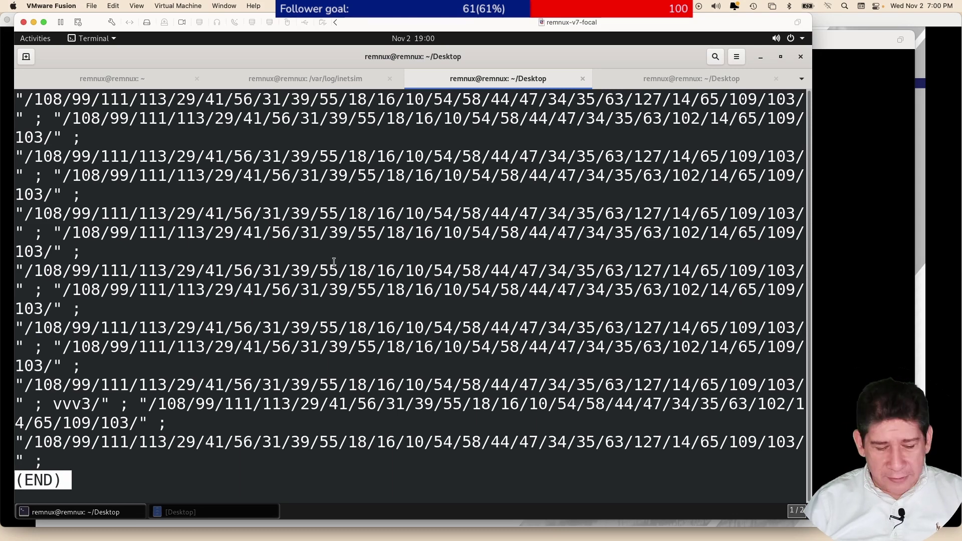
key(q)
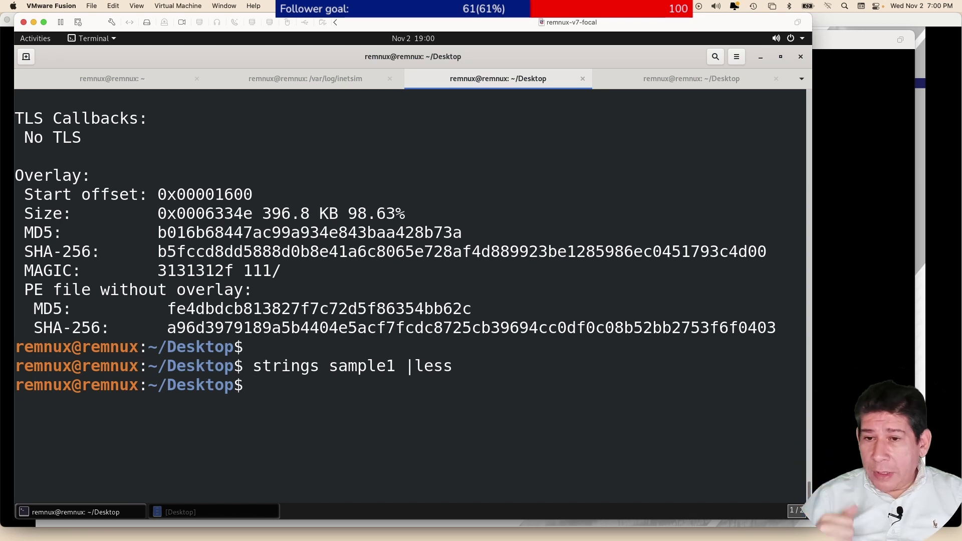
Switch to the Sandbox-W10 virtual machine, minimise the browser and copy the zipped sample from the host onto the desktop.
click(855, 107)
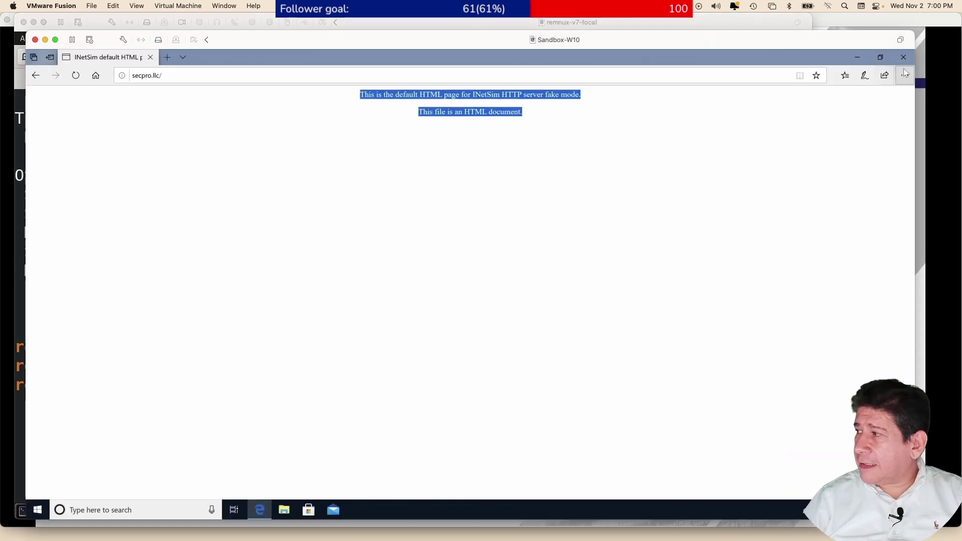
click(858, 57)
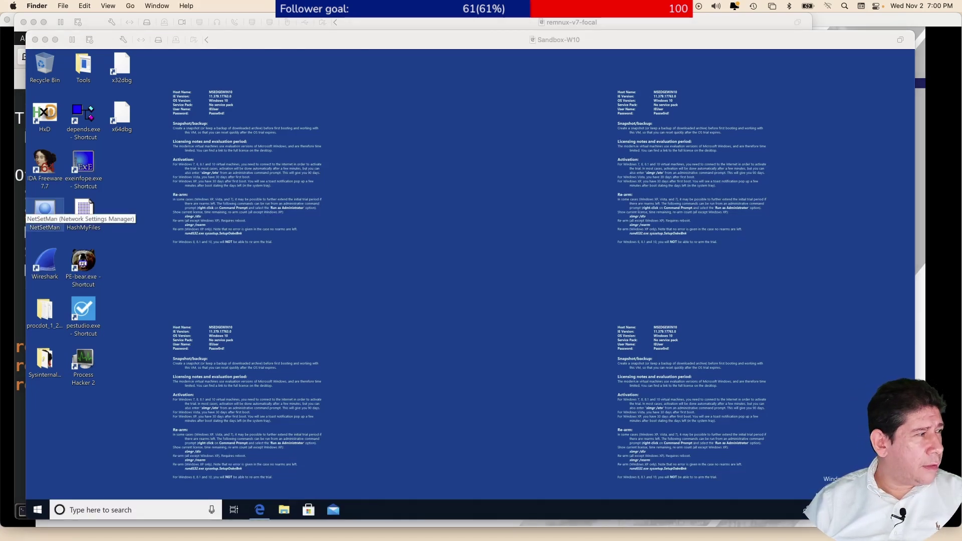
drag(45, 210, 466, 232)
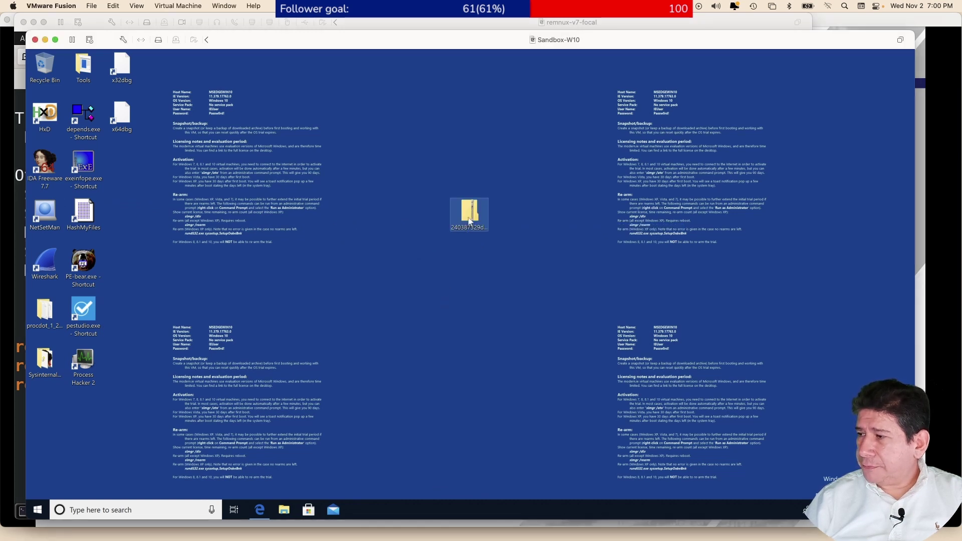
Extract the zipped sample into its default desktop folder, entering the archive password.
right_click(468, 215)
click(498, 240)
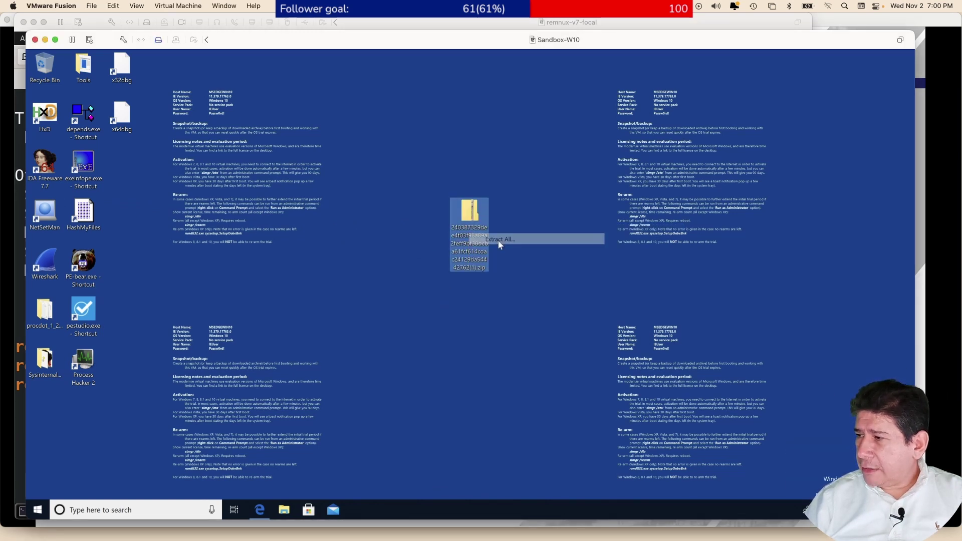
click(551, 381)
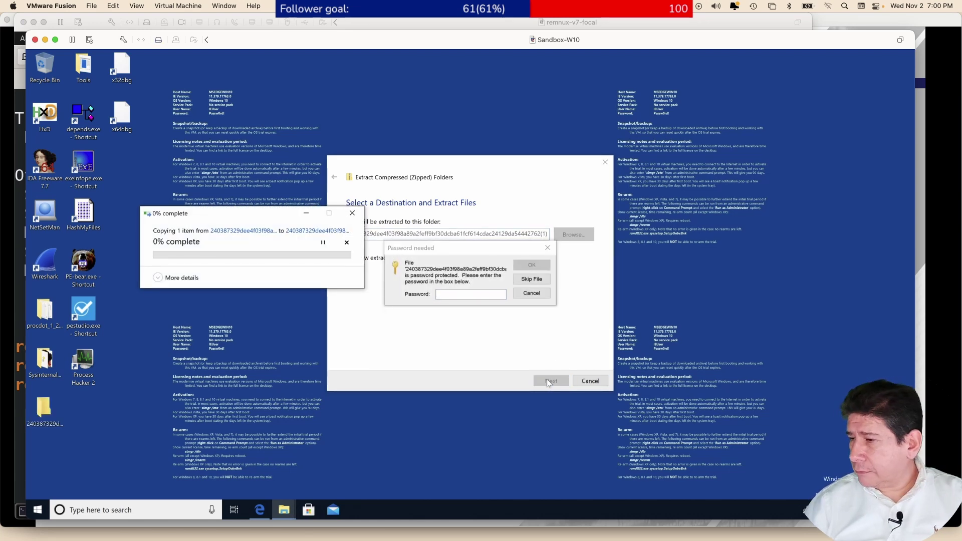
click(491, 298)
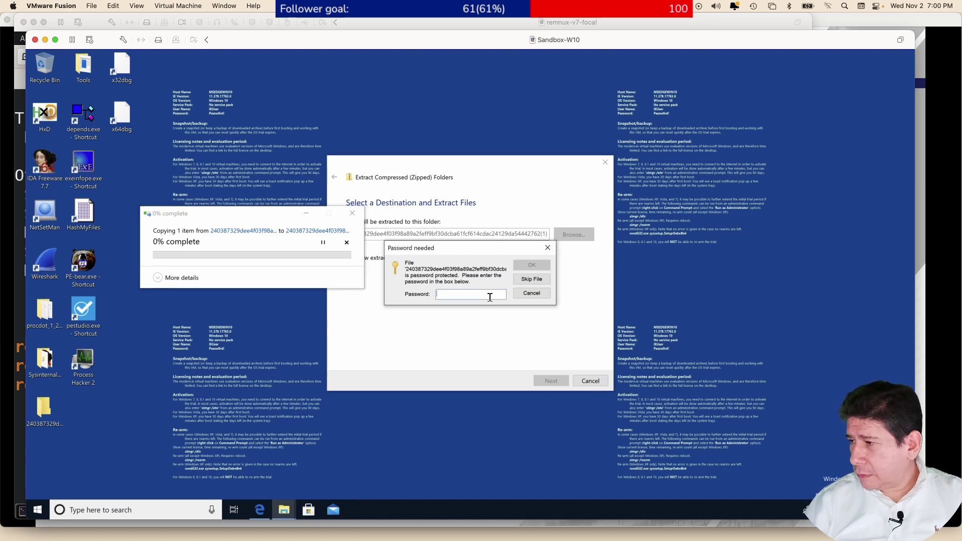
text(infecte)
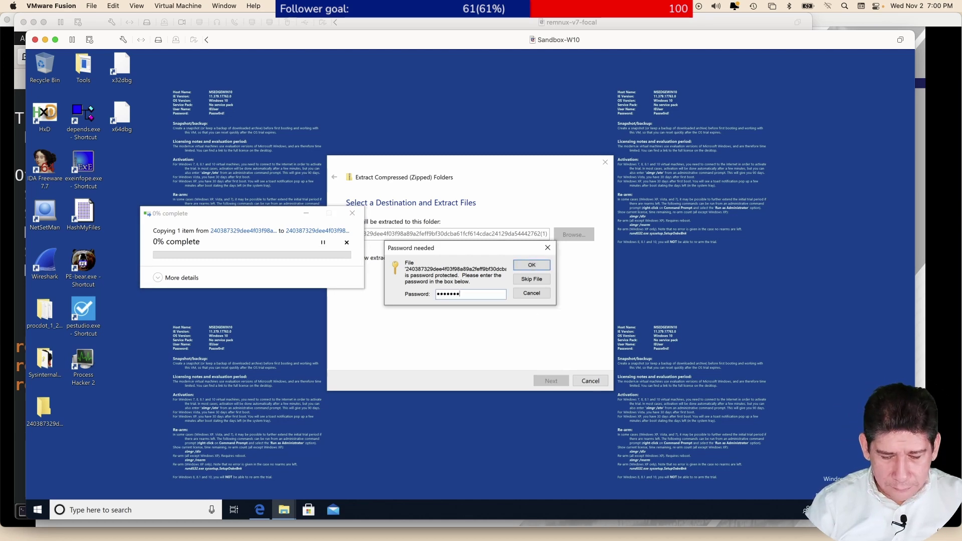
text(d)
key(Return)
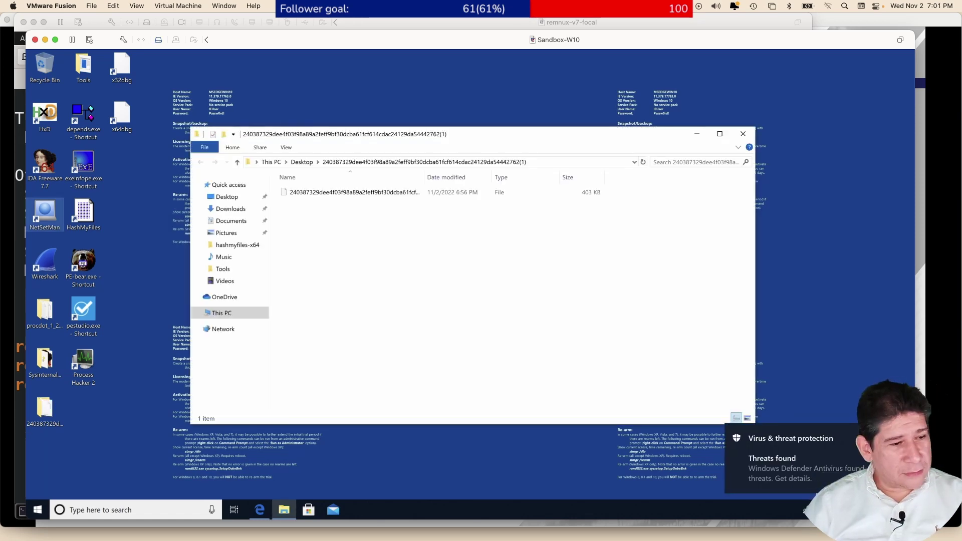
Launch PE-bear from the desktop, and minimise its window.
click(377, 196)
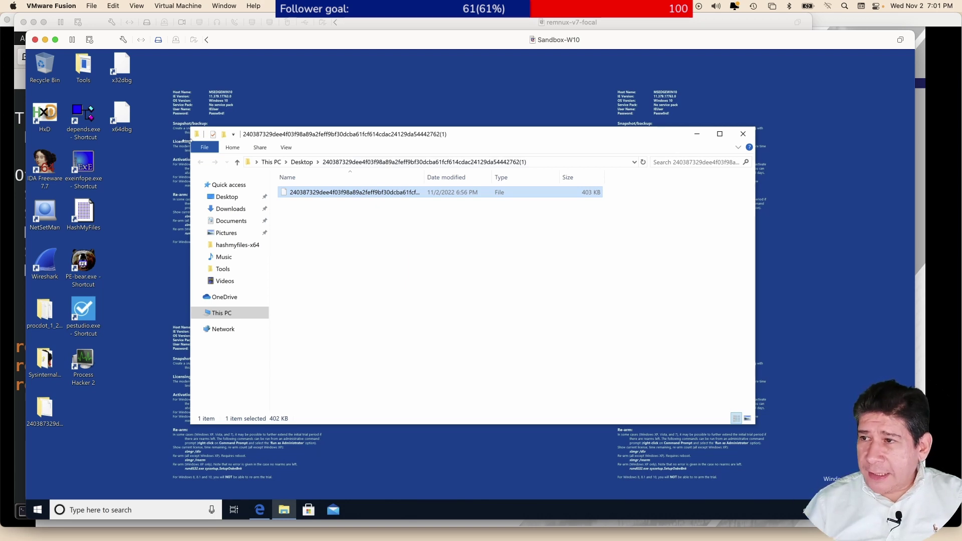
click(101, 447)
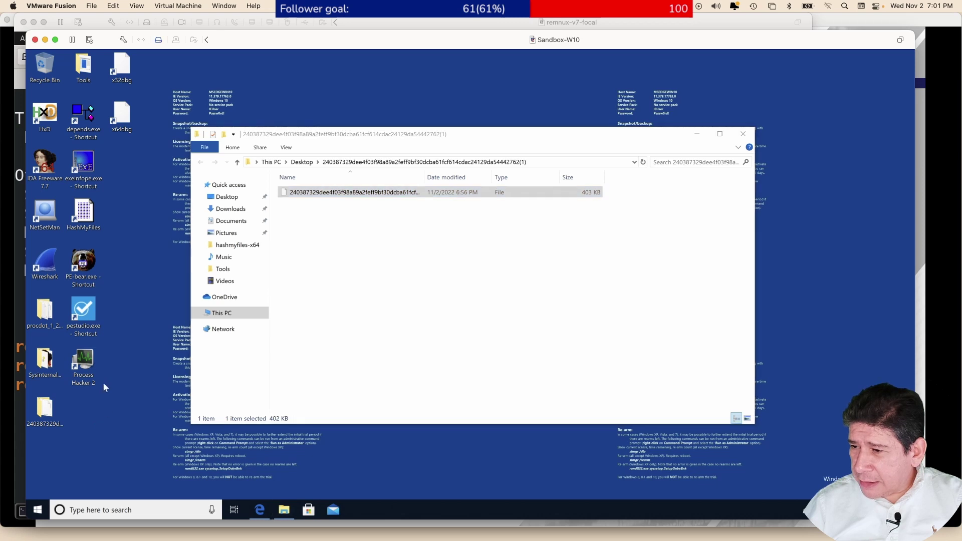
double_click(84, 265)
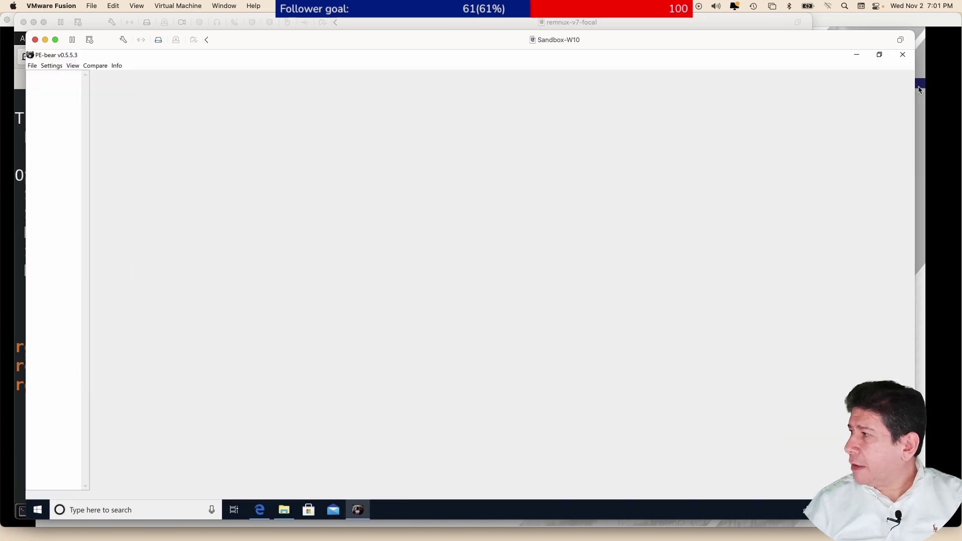
click(857, 56)
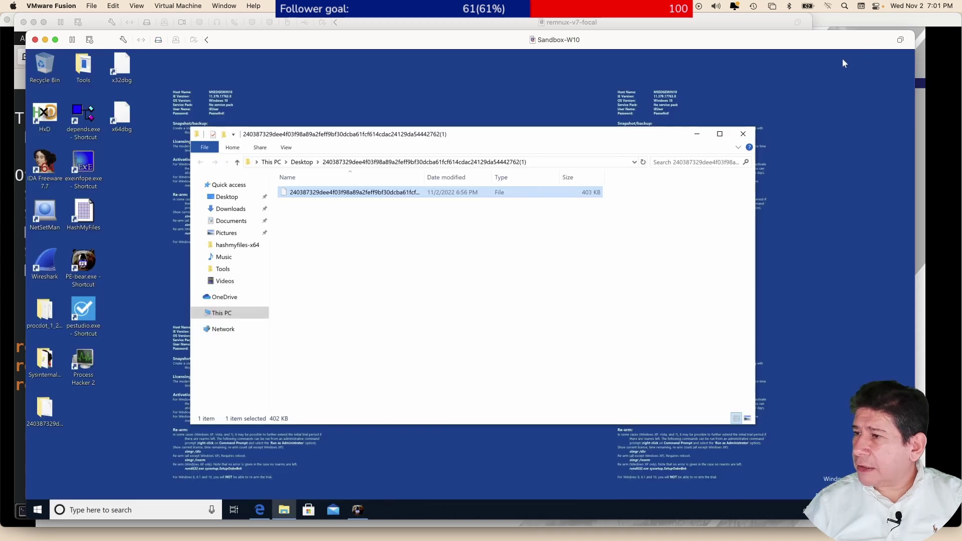
Launch Exeinfo PE from the desktop and move its window away from the folder's file list.
click(85, 166)
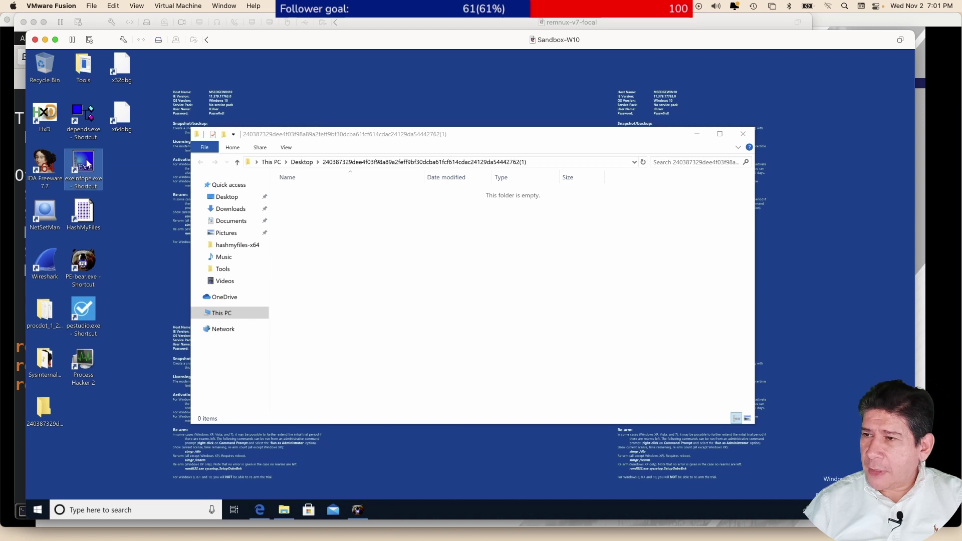
double_click(86, 163)
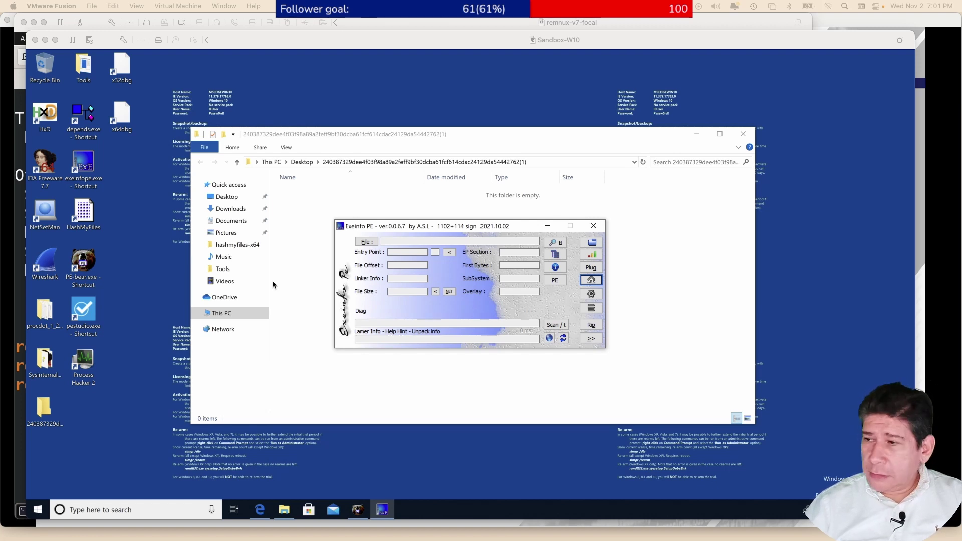
click(424, 228)
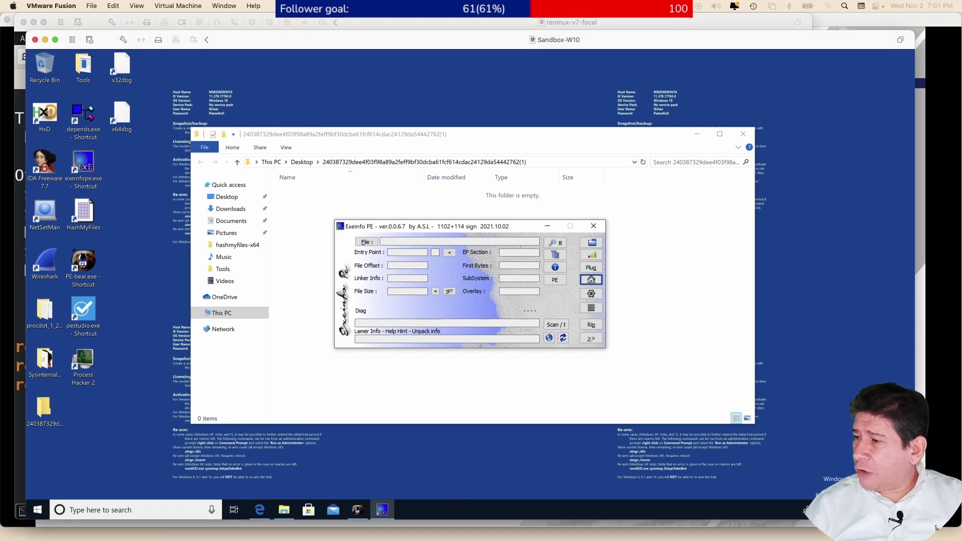
drag(423, 228, 349, 250)
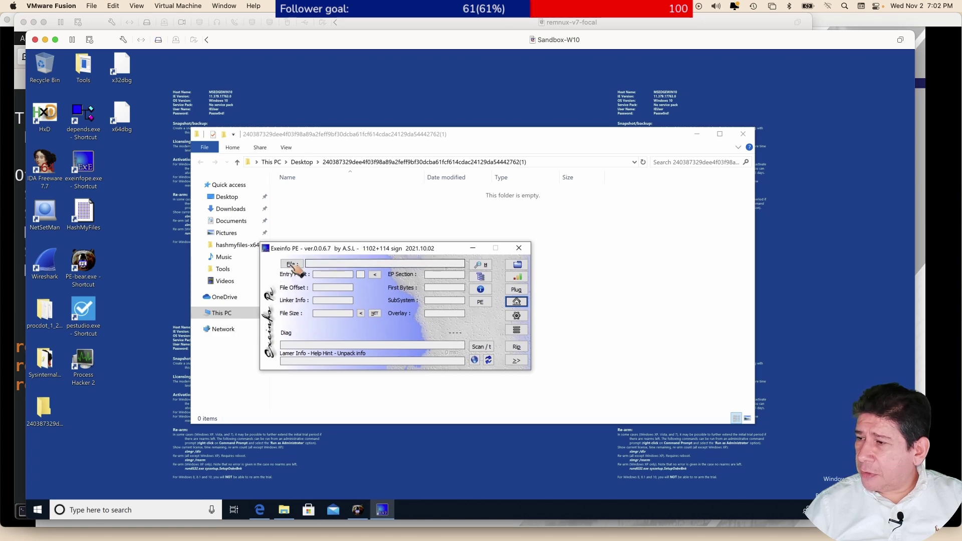
click(293, 264)
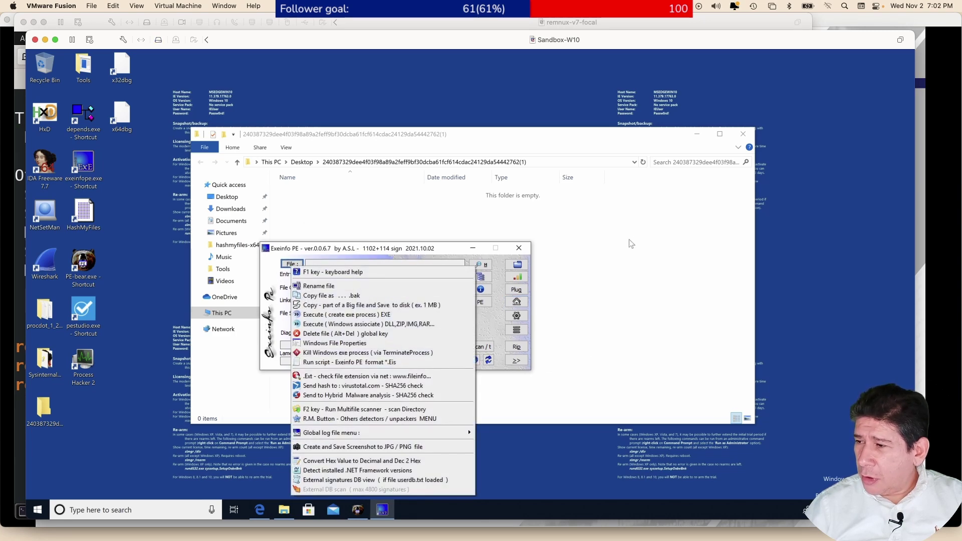
click(627, 262)
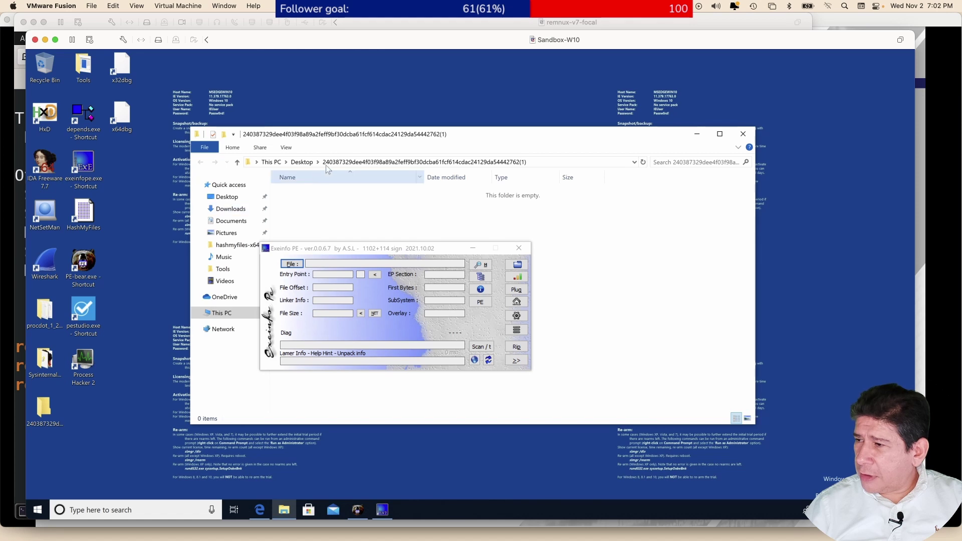
drag(385, 259, 620, 286)
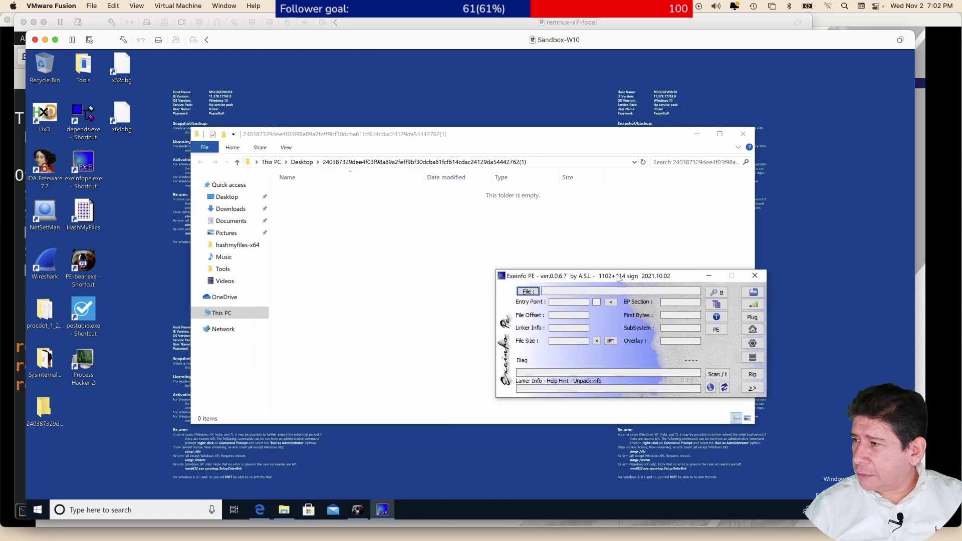
Check the extracted sample folder's contents from the Desktop folder, and return to the Desktop folder.
click(482, 227)
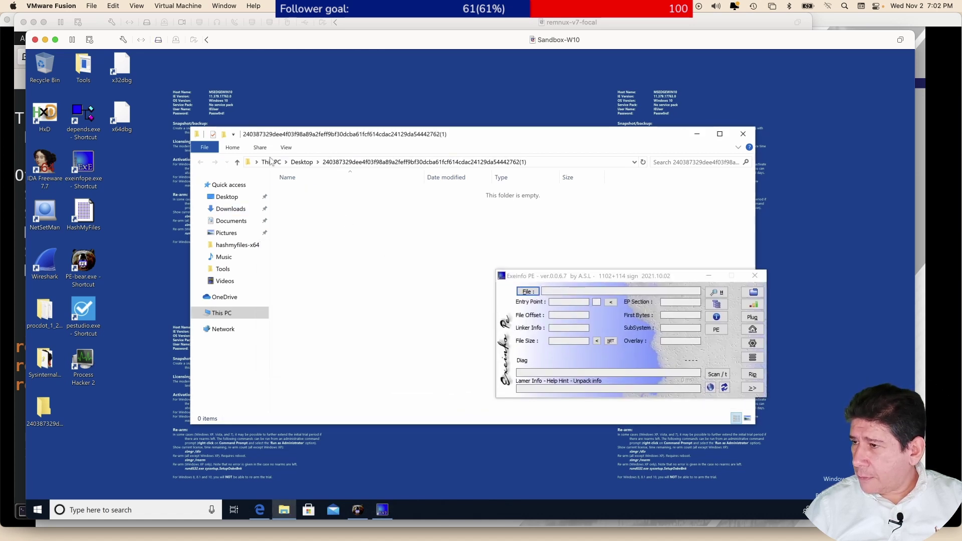
click(237, 162)
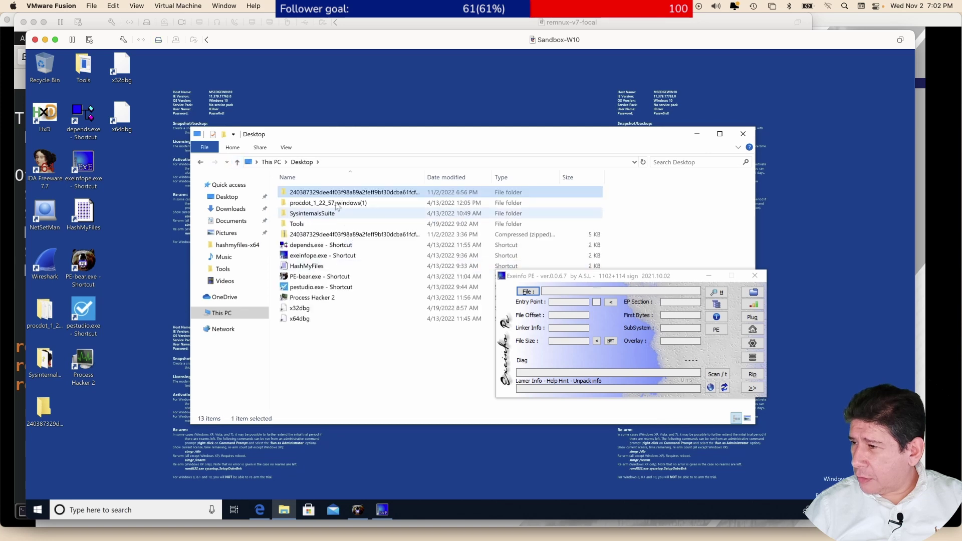
double_click(336, 198)
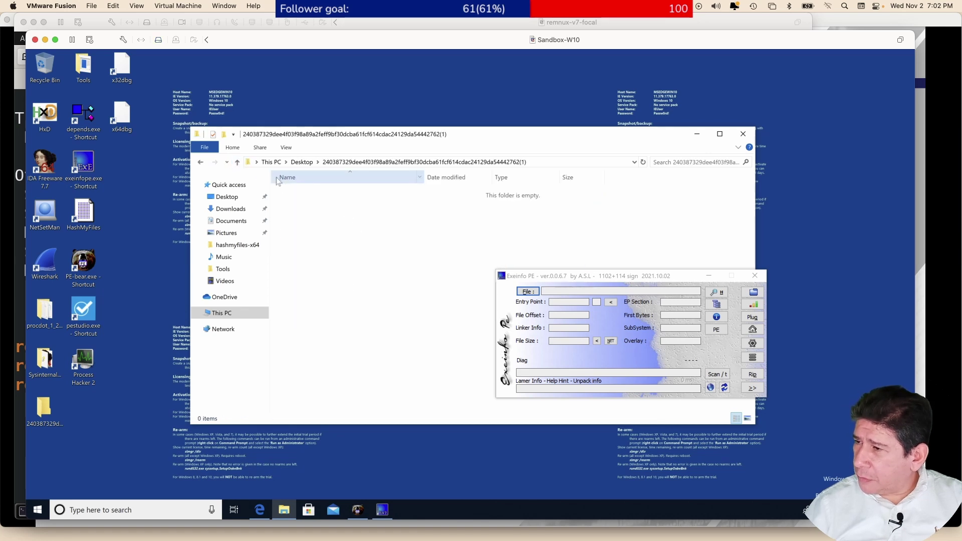
click(240, 163)
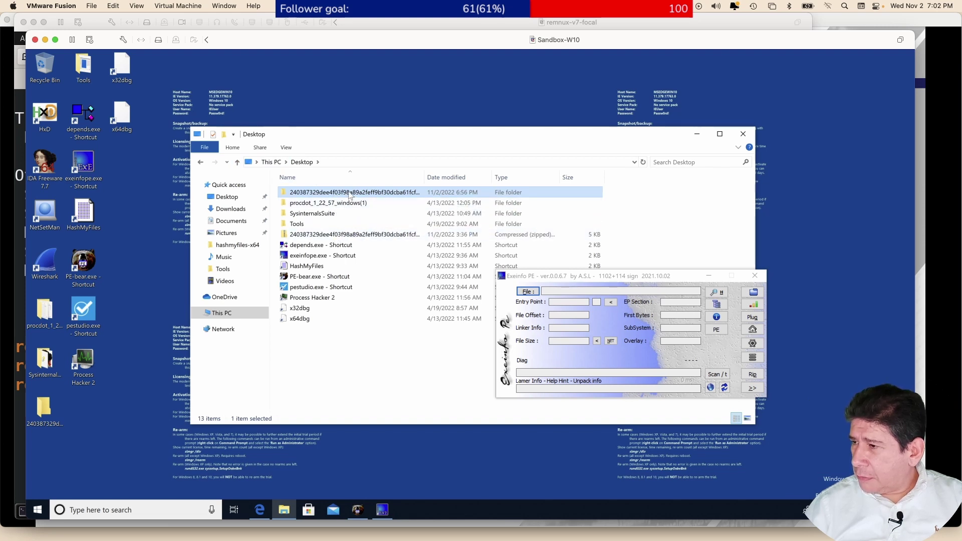
right_click(350, 193)
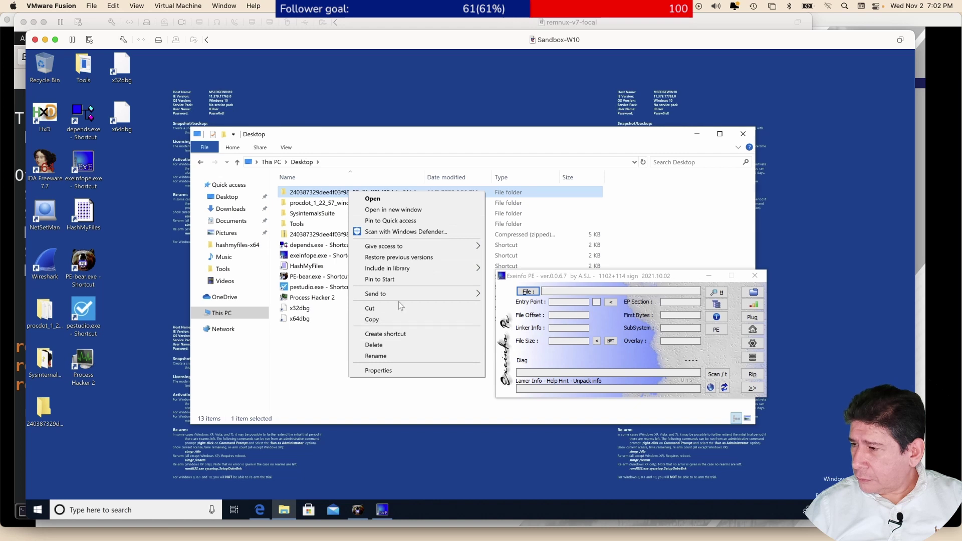
click(396, 335)
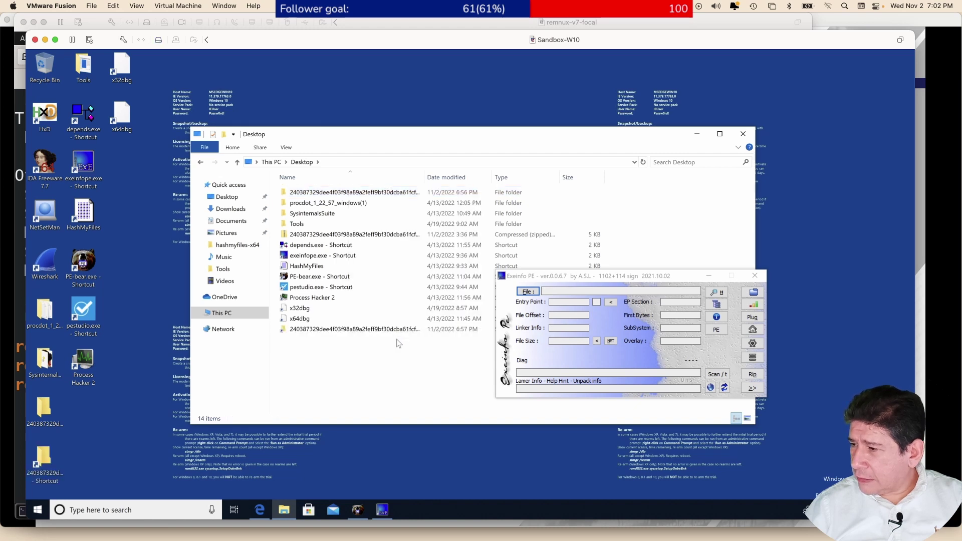
right_click(359, 329)
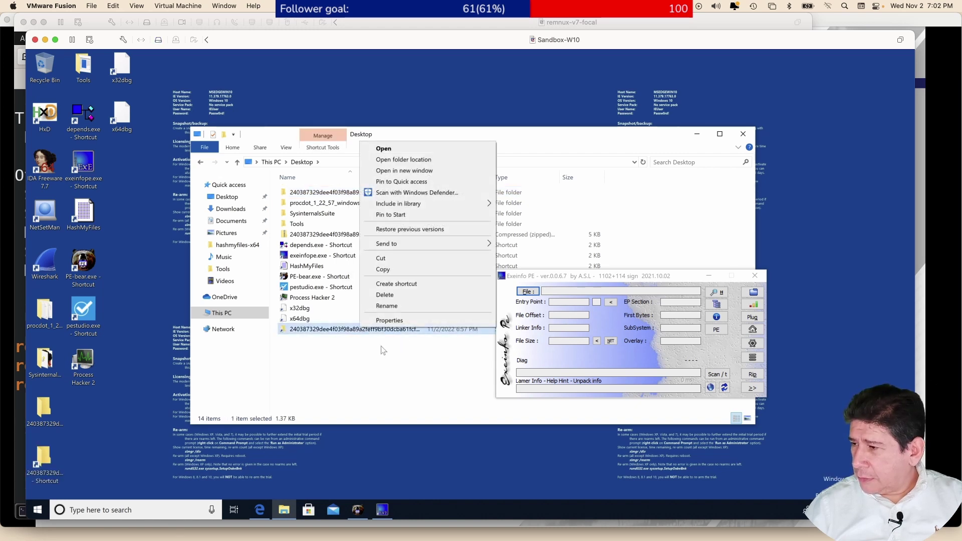
click(394, 295)
Delete the extracted sample folder from the Desktop folder.
click(326, 195)
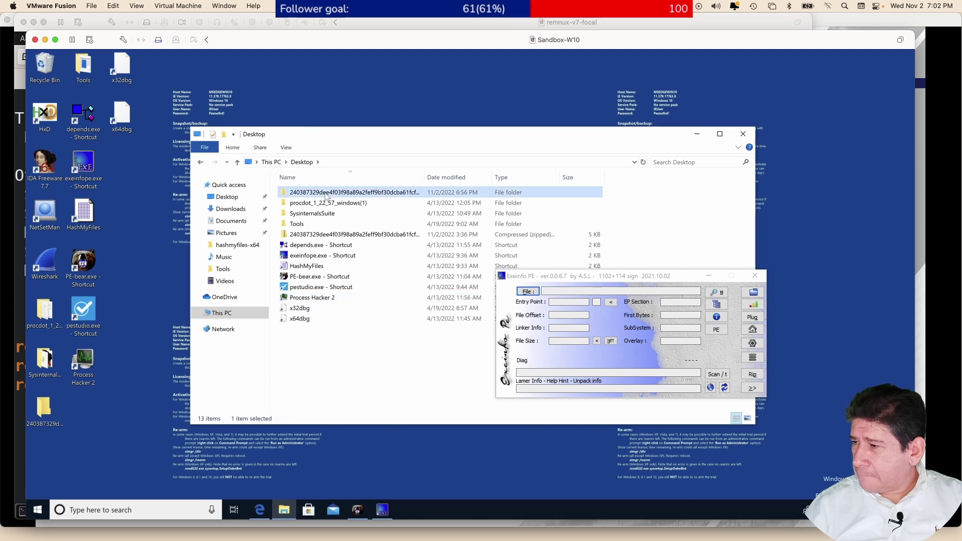
right_click(327, 194)
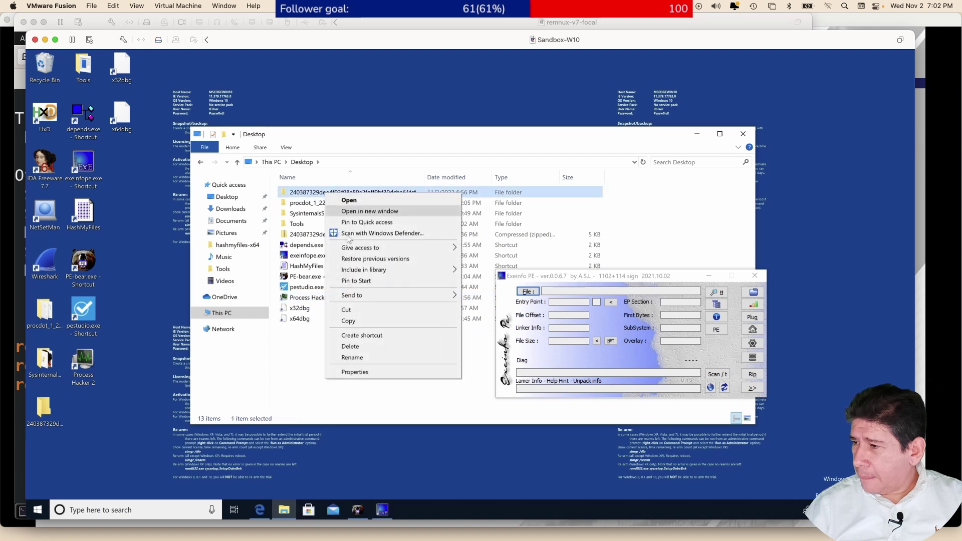
click(360, 346)
Open the zipped sample archive in the Desktop folder and select the file inside it.
click(338, 225)
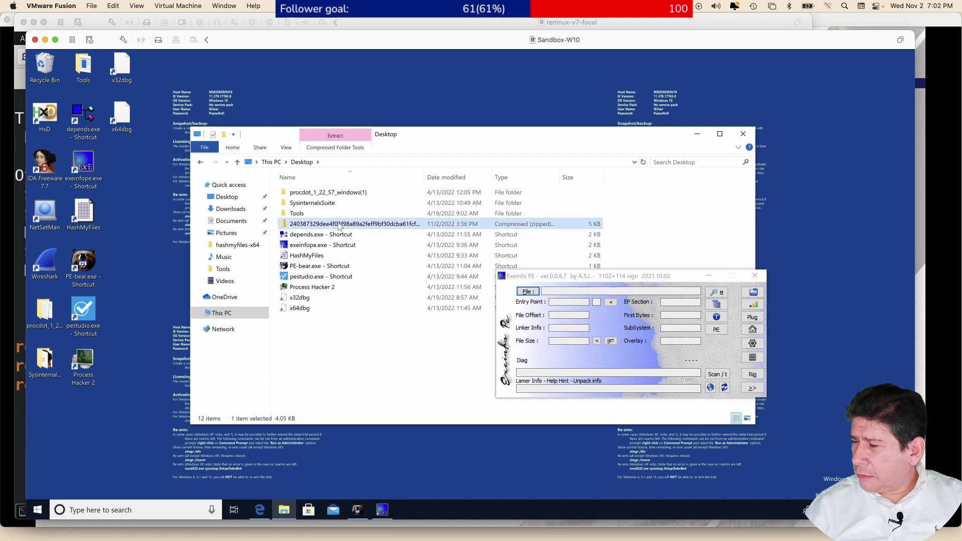
double_click(338, 226)
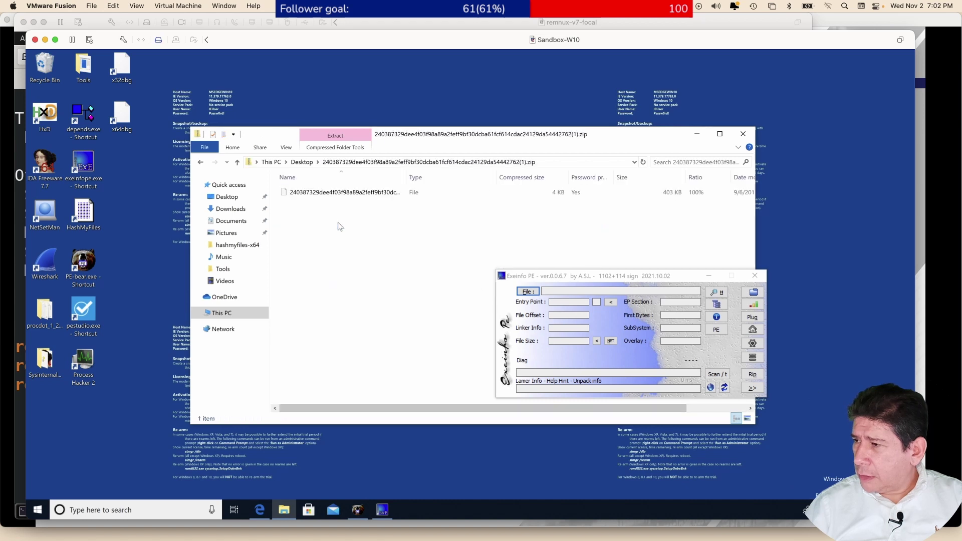
click(344, 196)
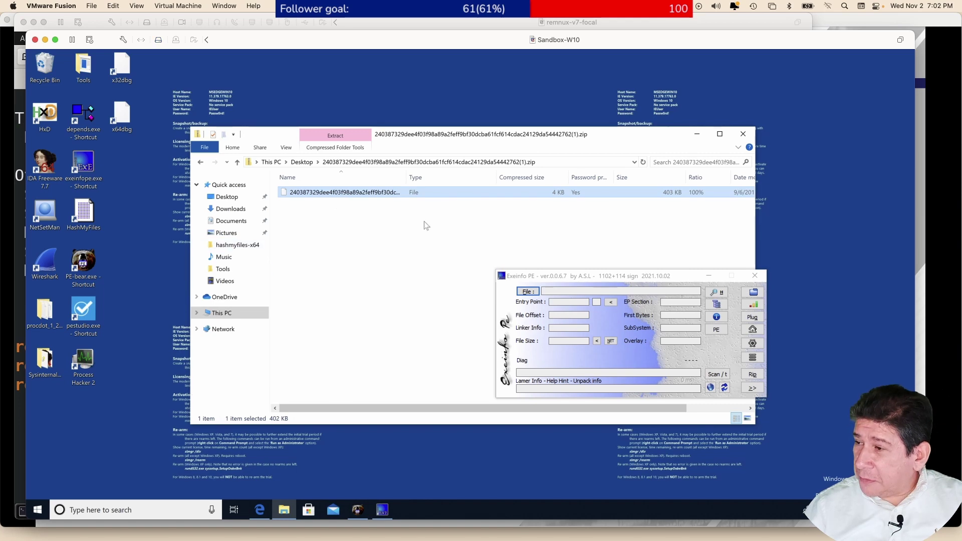
Find Windows Security by searching for "defender", examine the Virus & threat protection status, and close the window.
click(29, 504)
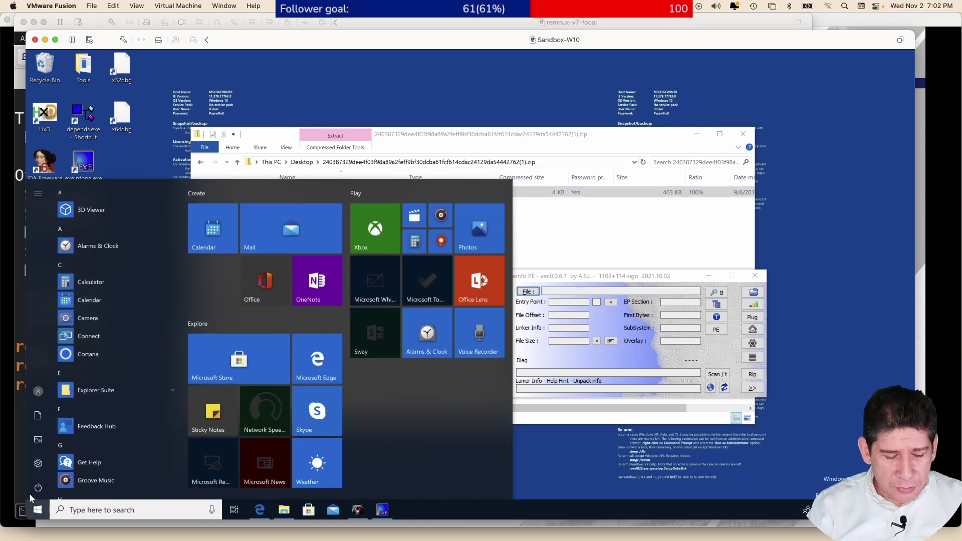
text(defen)
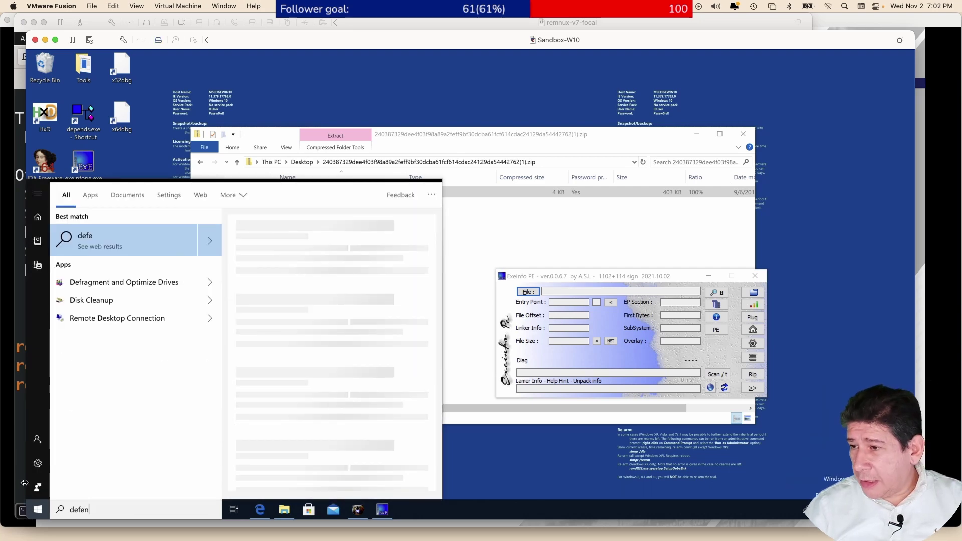
text(der)
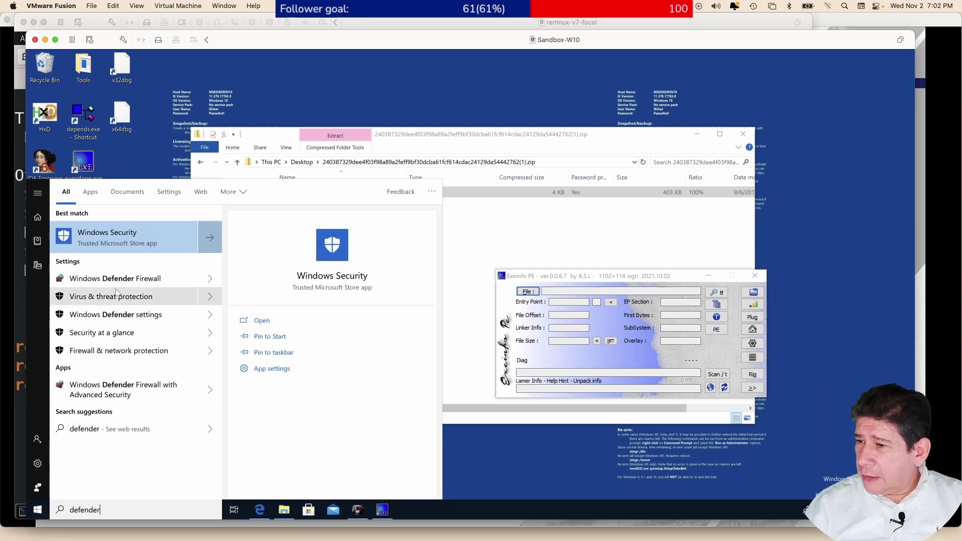
click(122, 245)
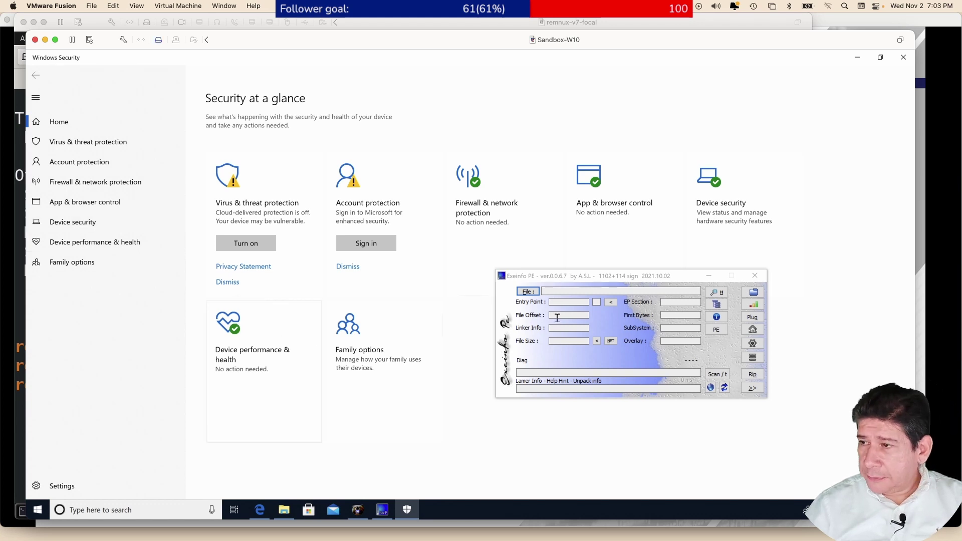
click(267, 193)
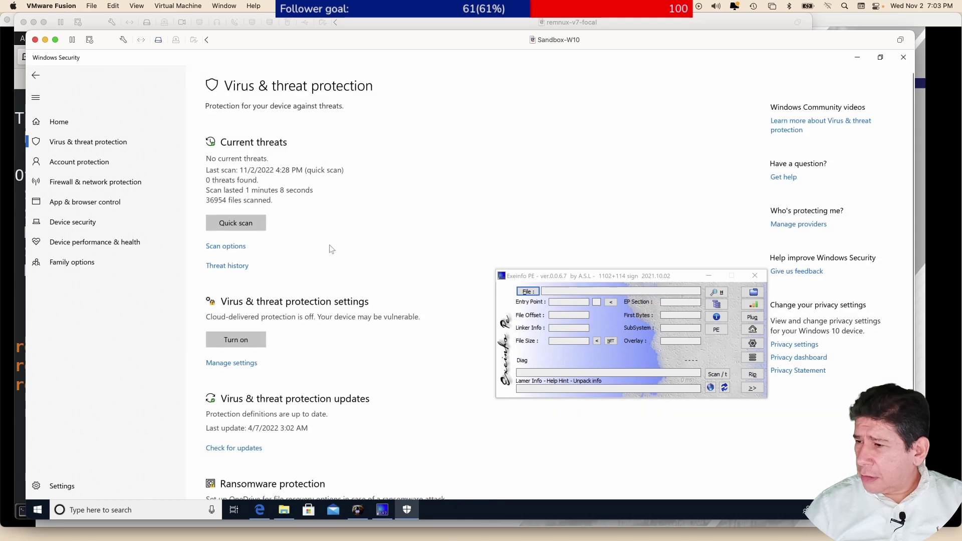
scroll(324, 302, down, 3)
scroll(299, 381, up, 3)
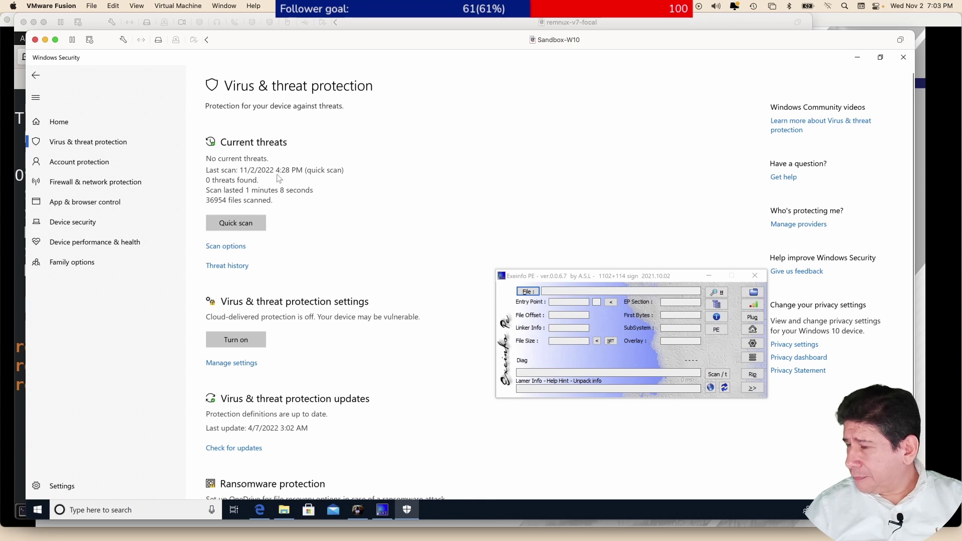
click(99, 143)
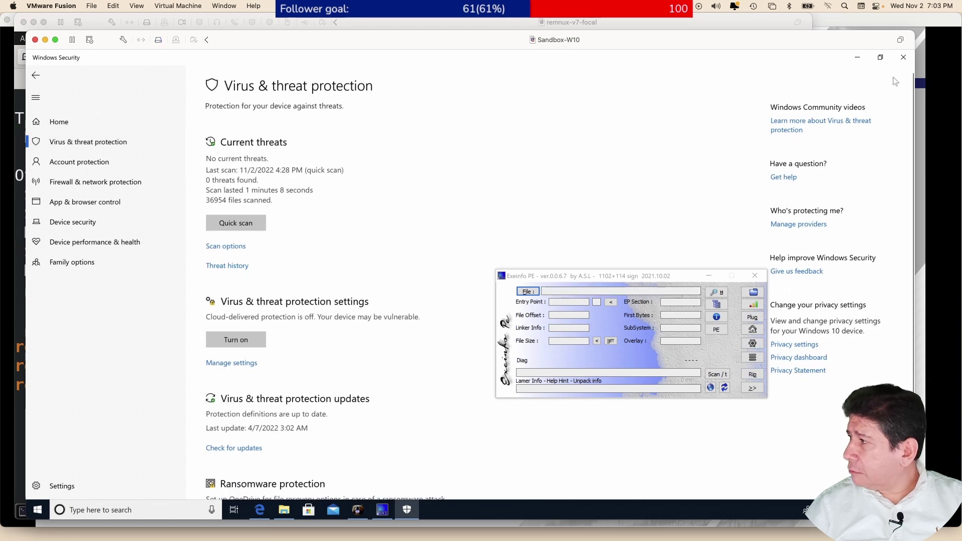
click(904, 58)
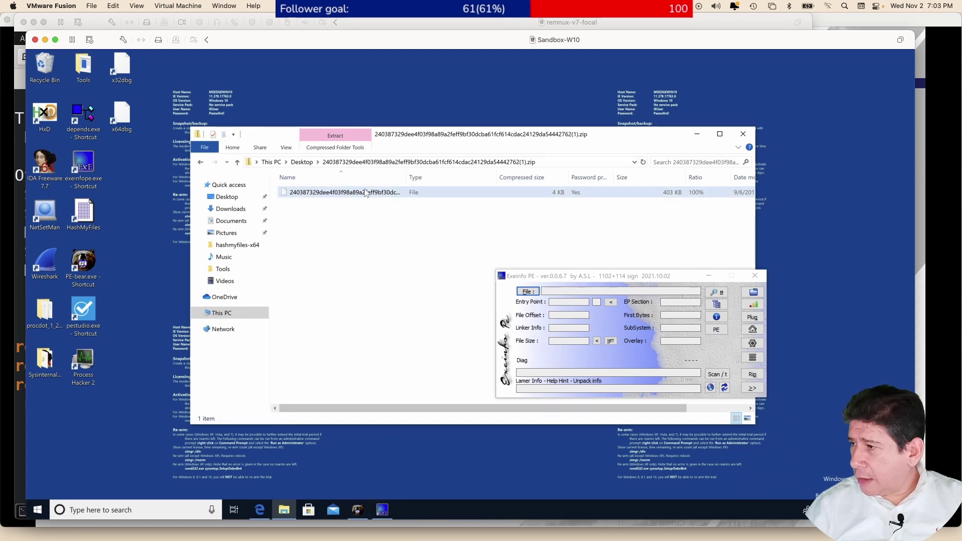
Try to load the file inside the zipped sample archive into Exeinfo PE straight from the archive window.
drag(366, 194, 590, 315)
right_click(527, 291)
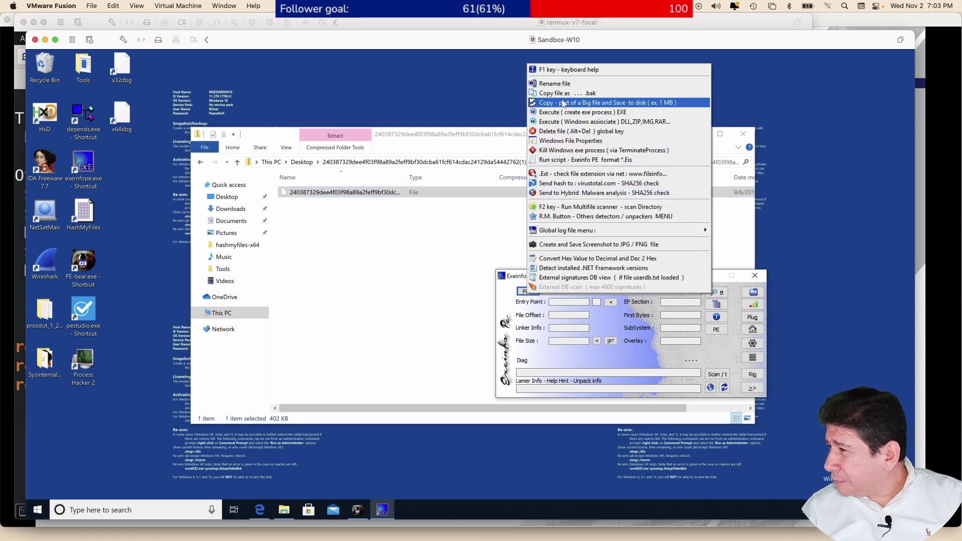
click(387, 331)
Open the zipped sample archive from the Desktop folder in Exeinfo PE for scanning.
click(757, 295)
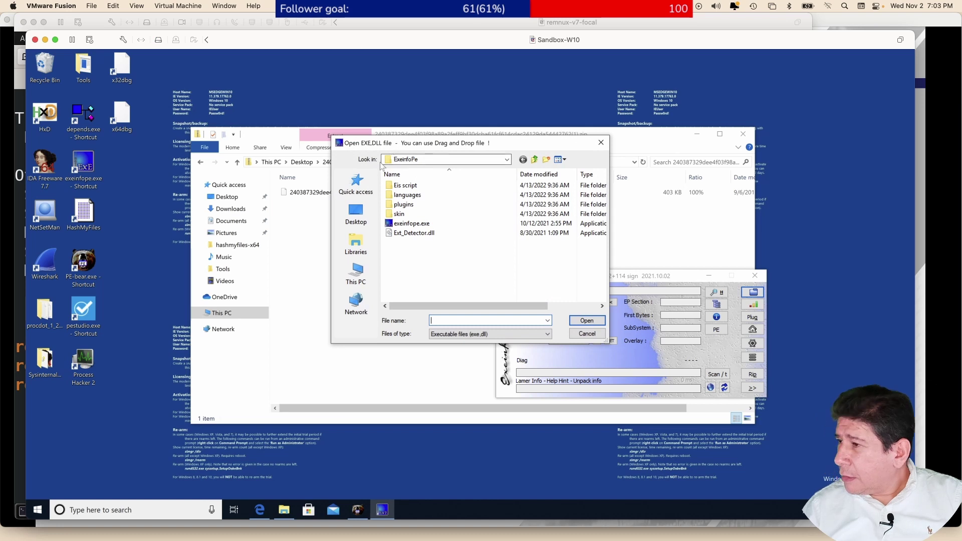
click(360, 217)
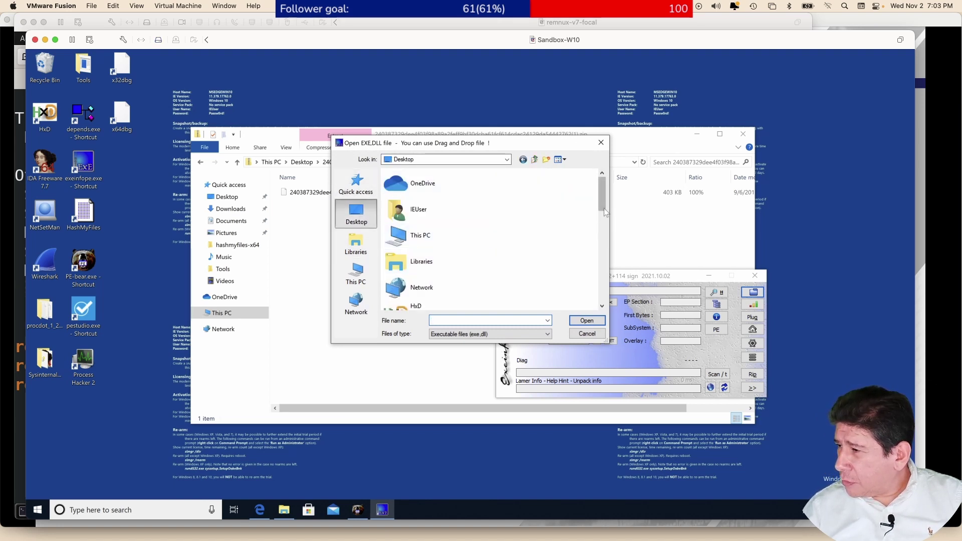
drag(604, 209, 606, 231)
text(2)
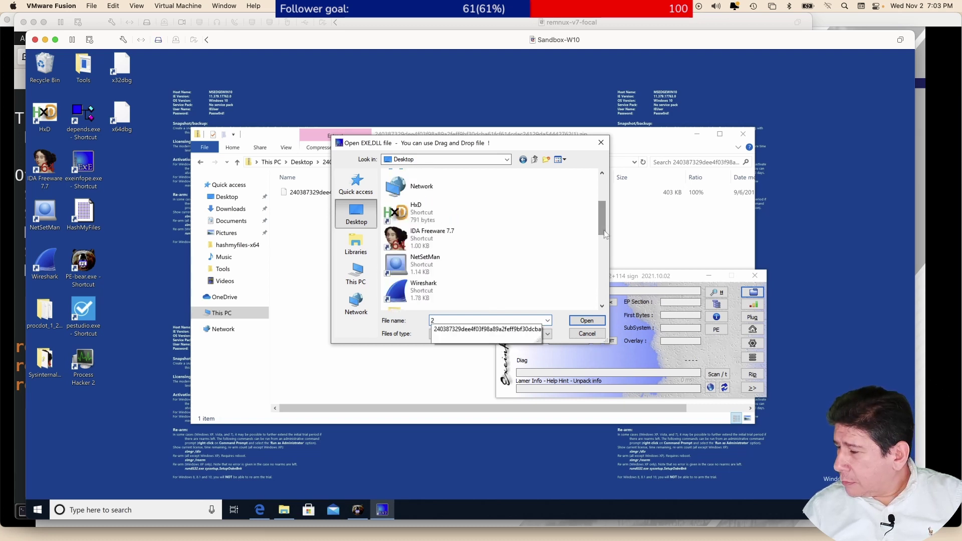
click(493, 330)
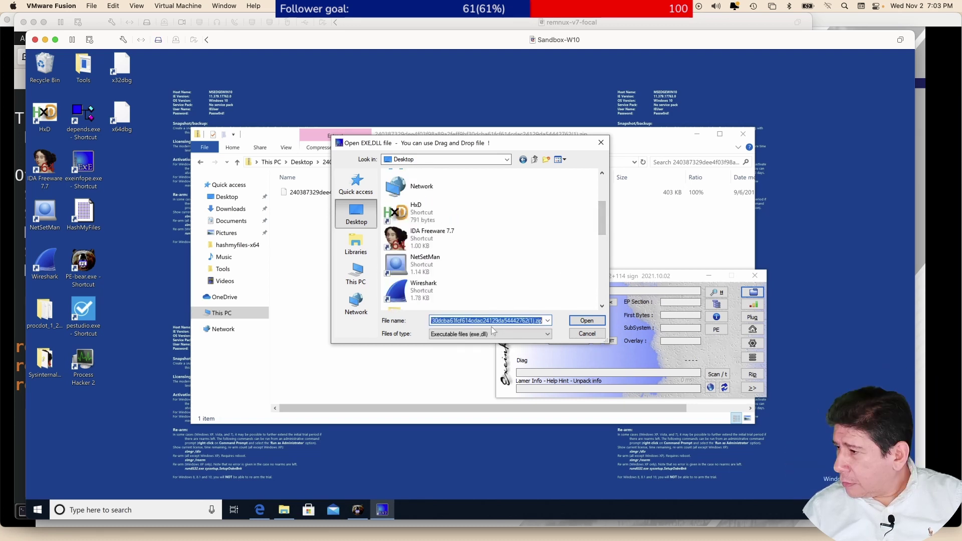
click(587, 321)
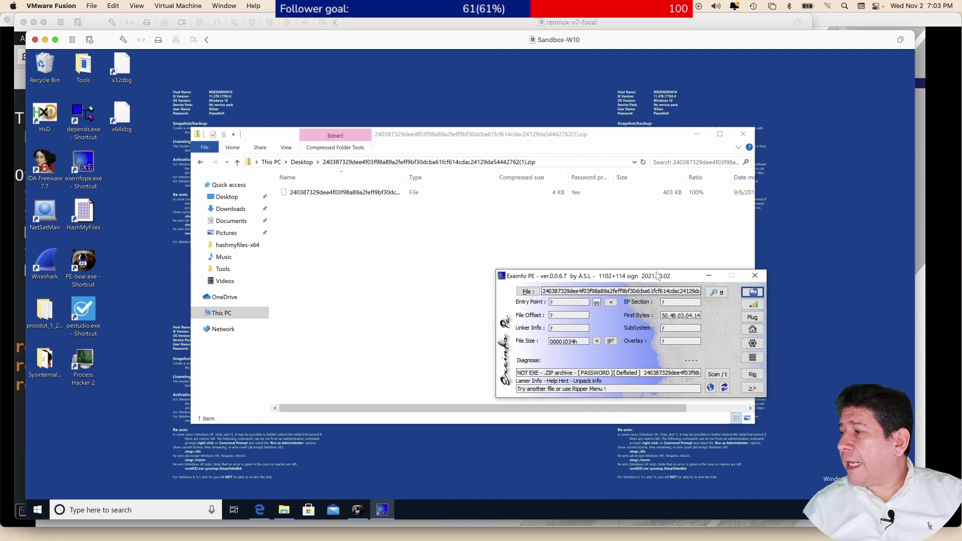
Move Exeinfo PE over the archive window, start choosing another file to scan, and set the file type filter to All files.
drag(694, 279, 444, 250)
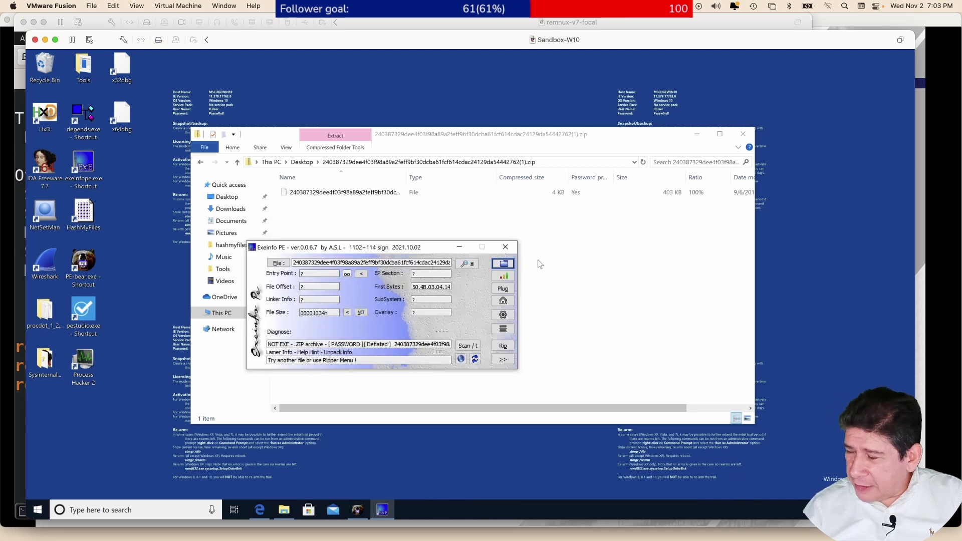
click(503, 263)
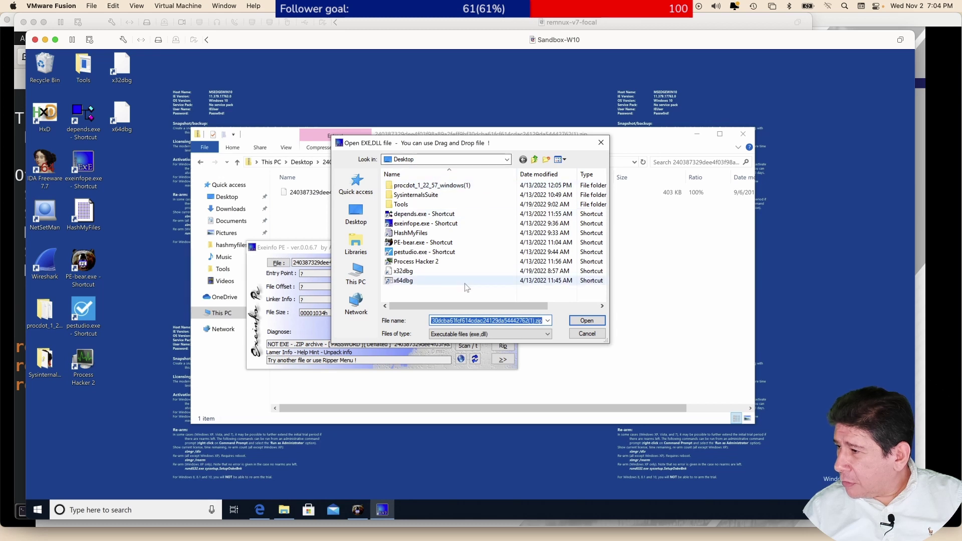
scroll(479, 284, right, 1)
click(477, 282)
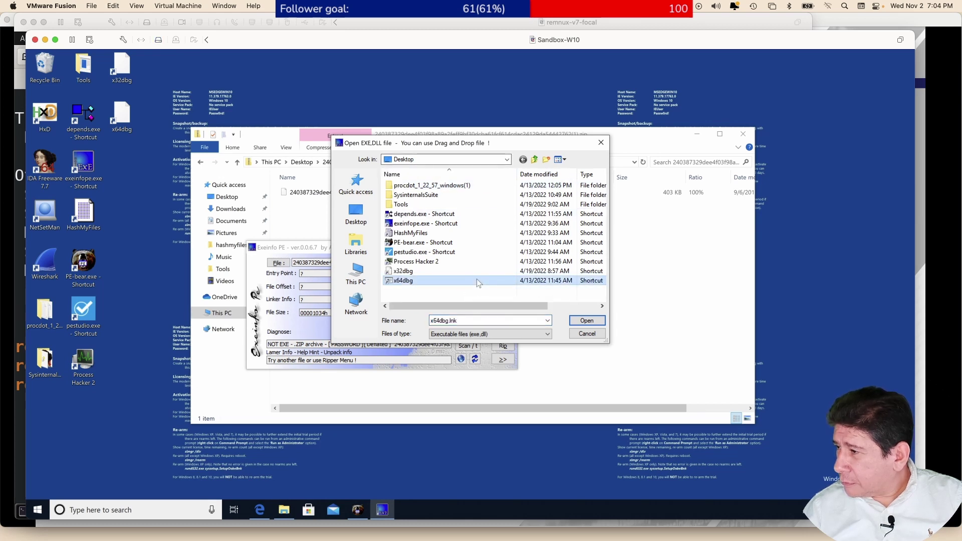
click(509, 194)
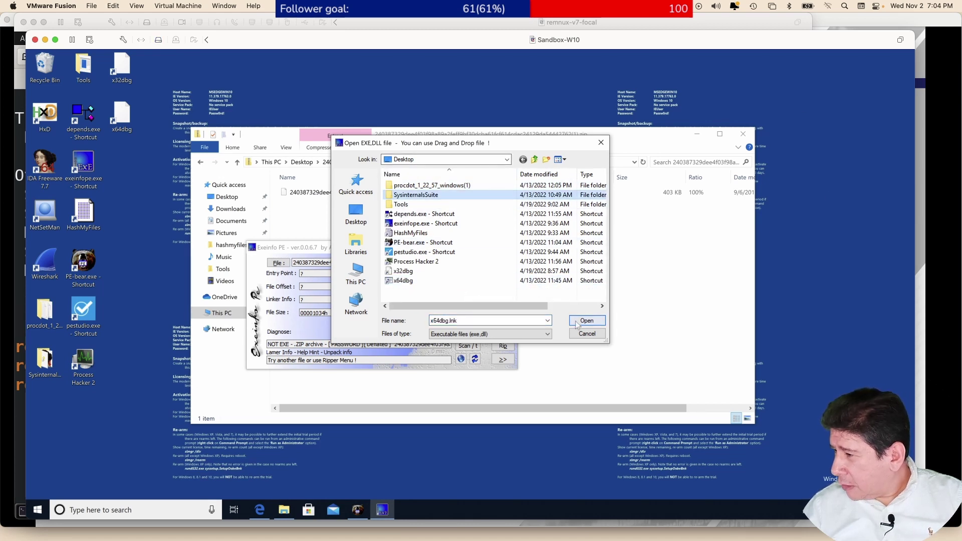
click(530, 335)
click(508, 343)
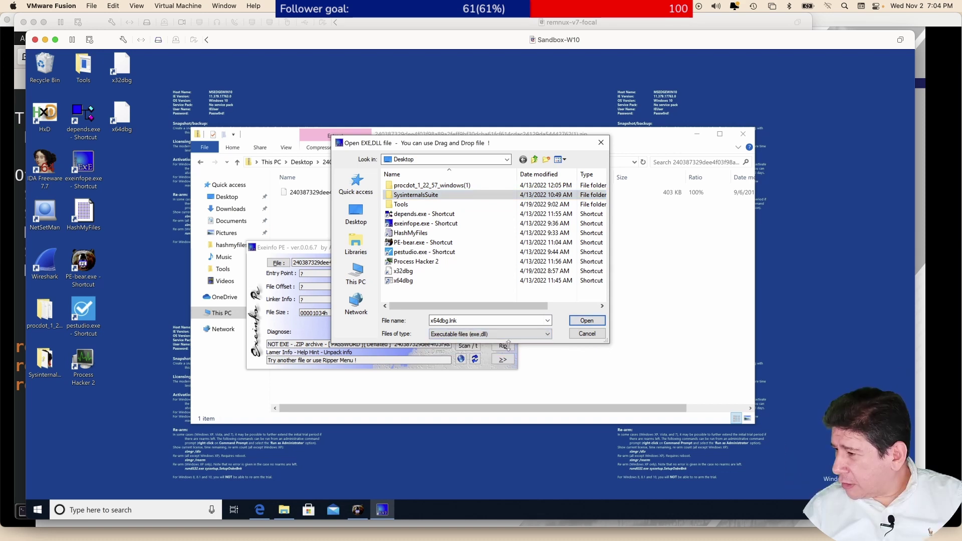
click(525, 333)
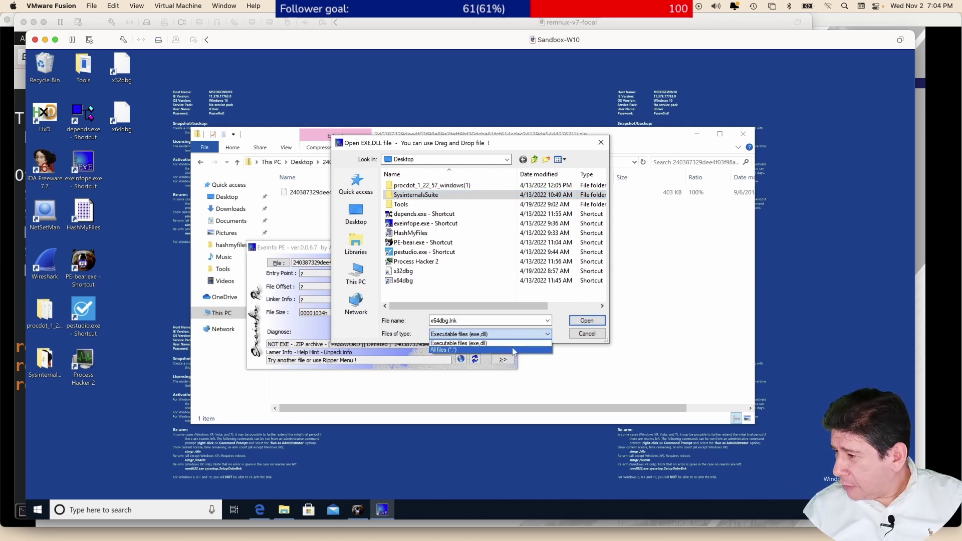
click(512, 348)
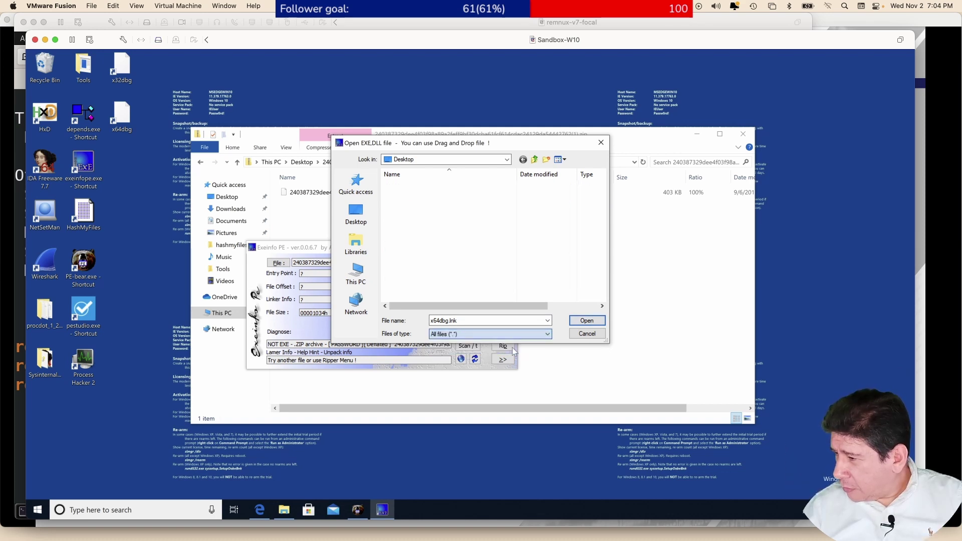
Look through the Desktop folder for the sample file, cancel the file selection, and close Exeinfo PE.
double_click(537, 321)
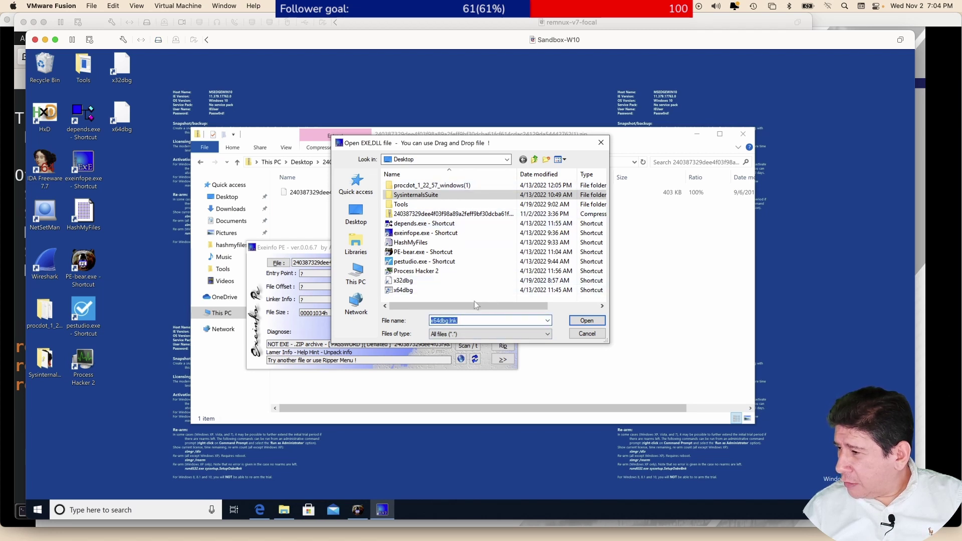
key(BackSpace)
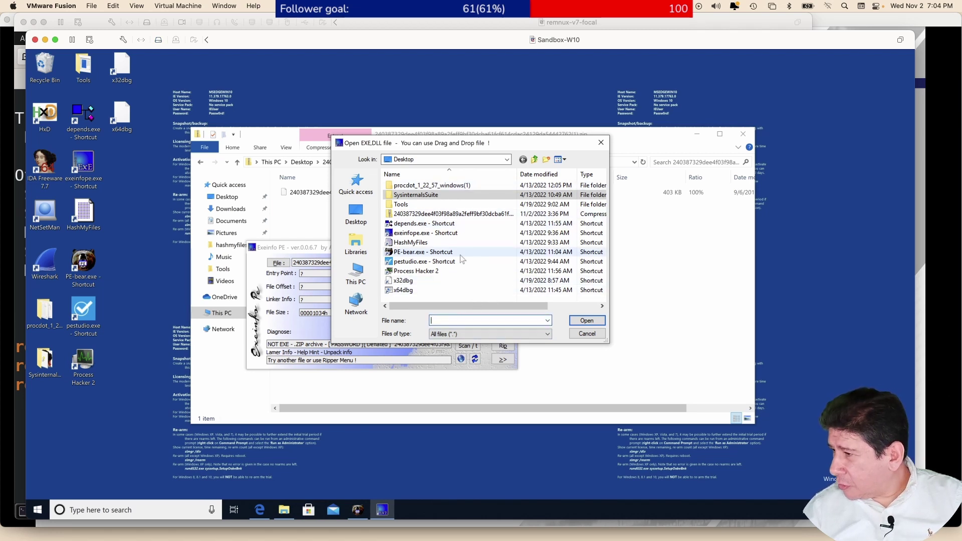
scroll(457, 211, right, 1)
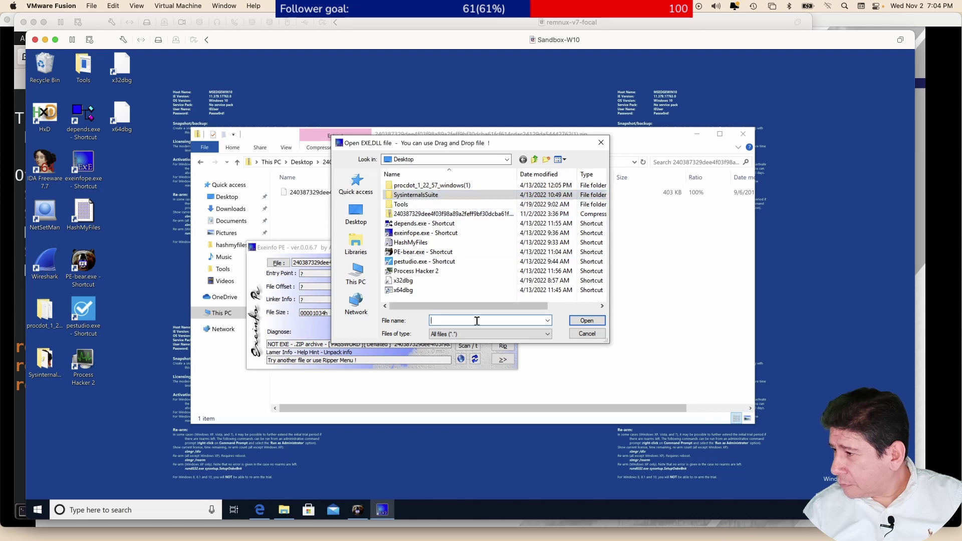
click(583, 304)
scroll(502, 251, left, 2)
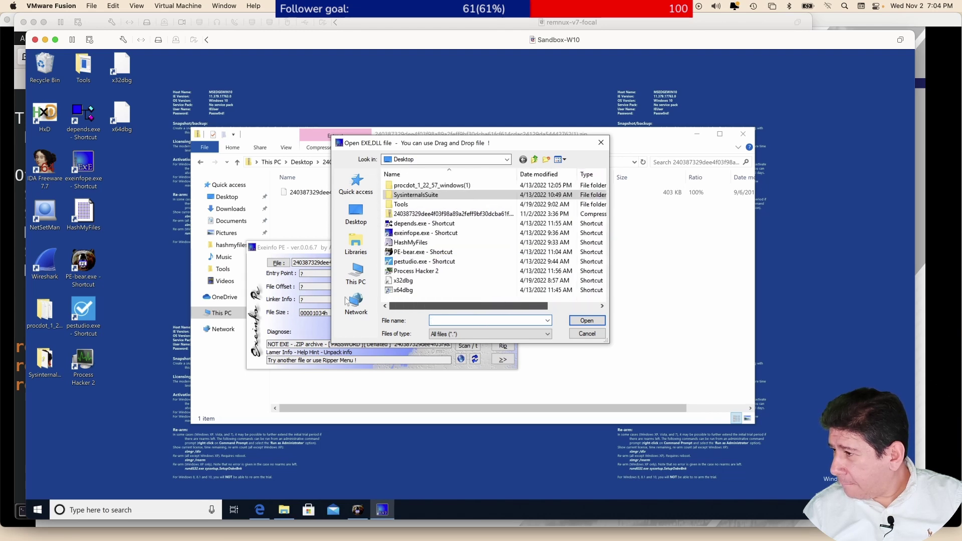
click(440, 235)
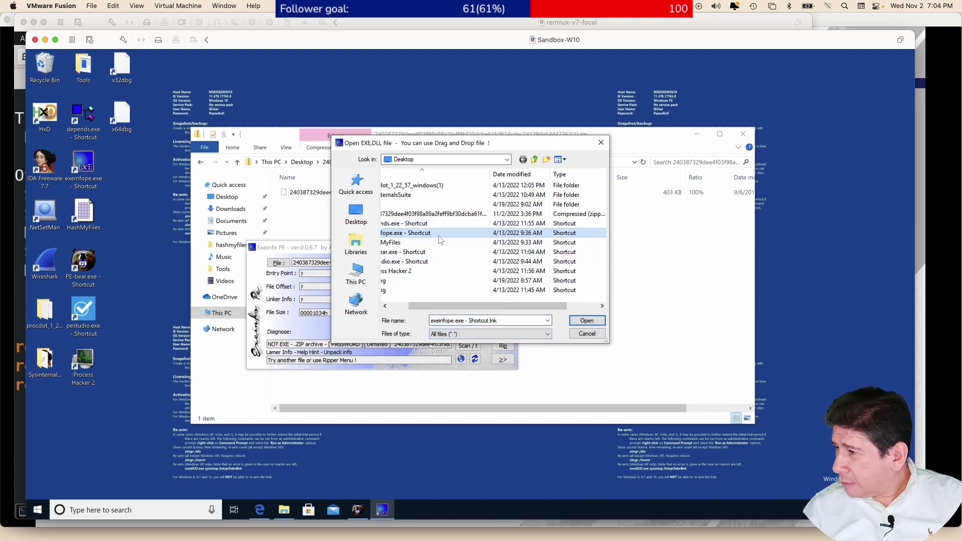
scroll(446, 225, left, 1)
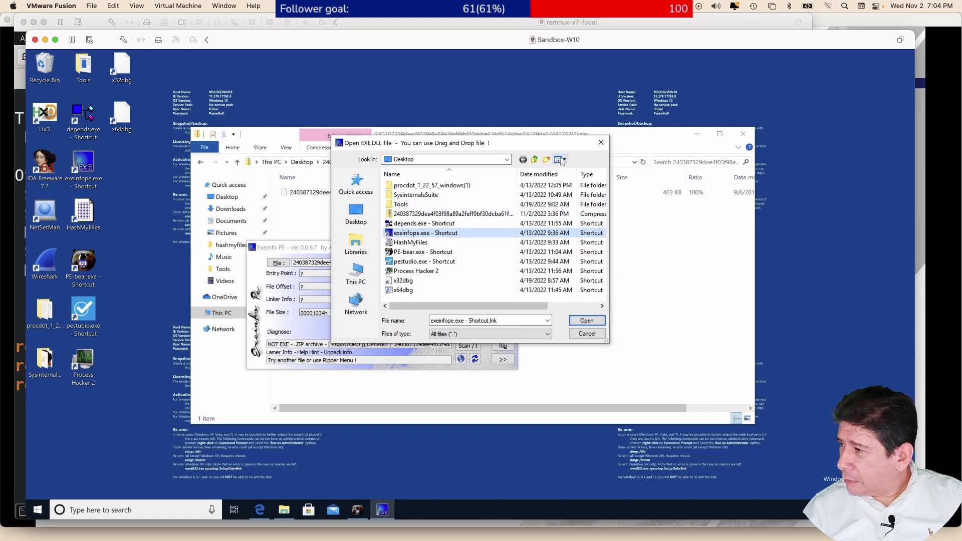
click(536, 160)
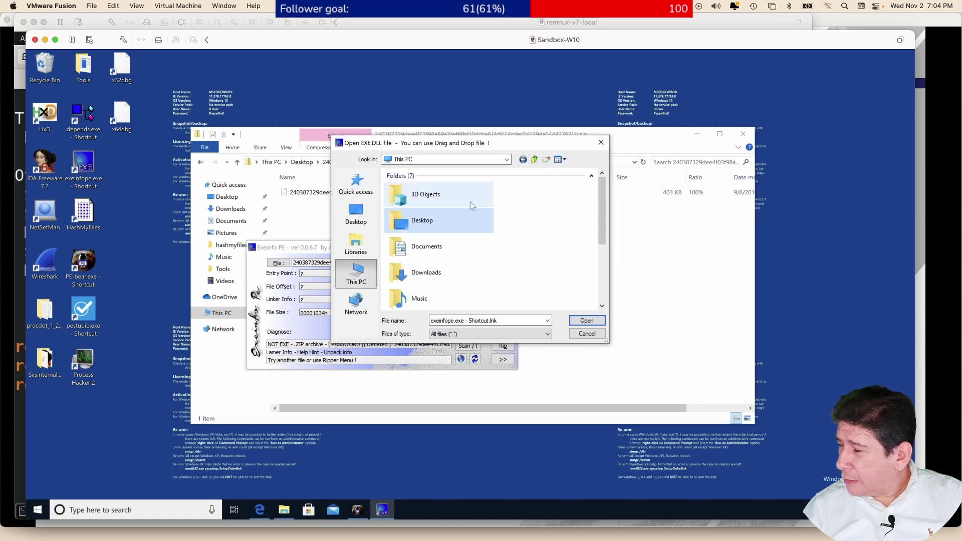
double_click(425, 219)
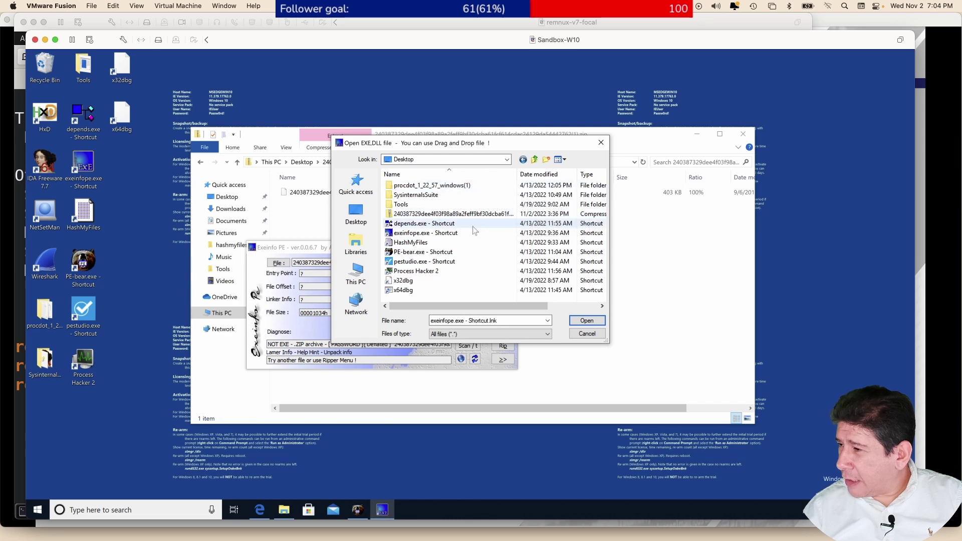
click(571, 336)
key(Escape)
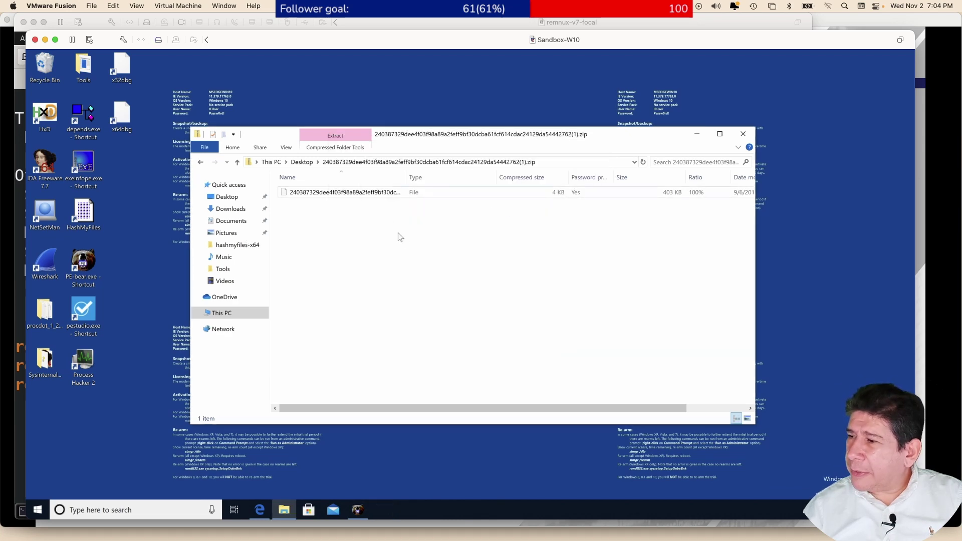
Return from the archive to the Desktop folder and select the zipped sample archive.
click(303, 161)
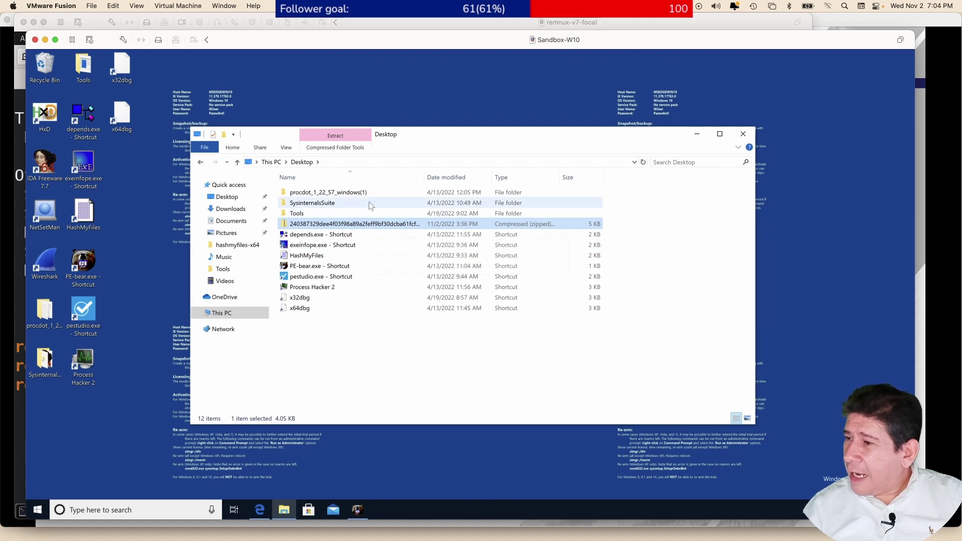
click(374, 374)
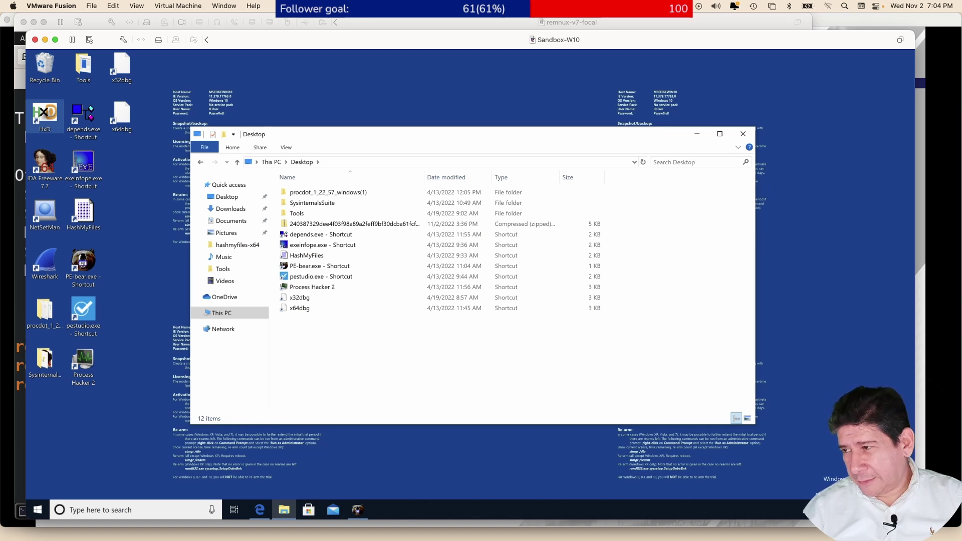
click(355, 226)
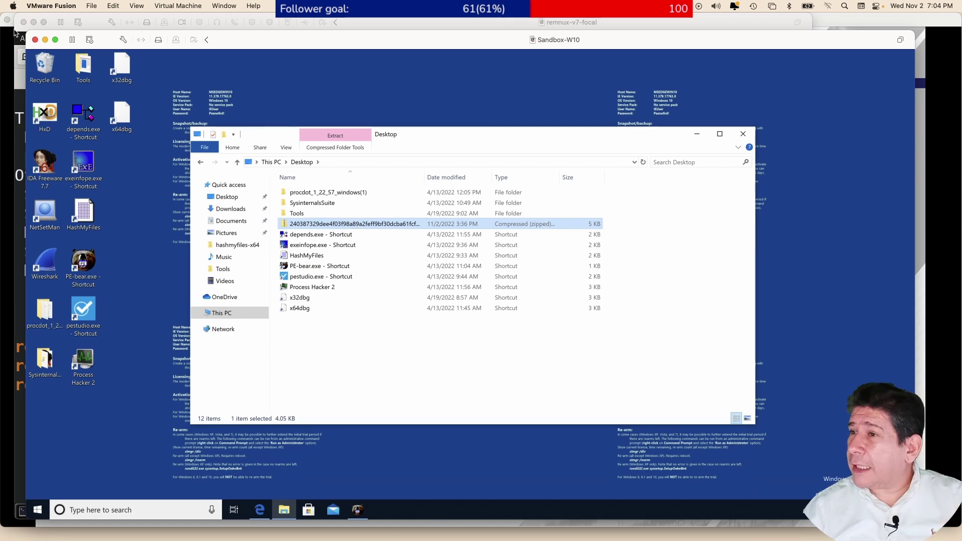
Switch to the remnux-v7-focal virtual machine, review its Advanced settings, and close the settings window.
click(108, 22)
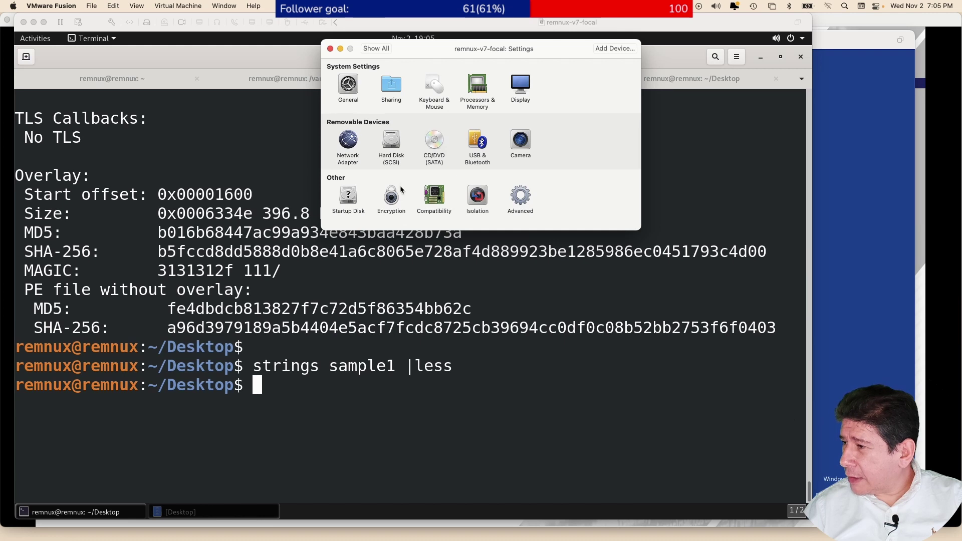
click(520, 196)
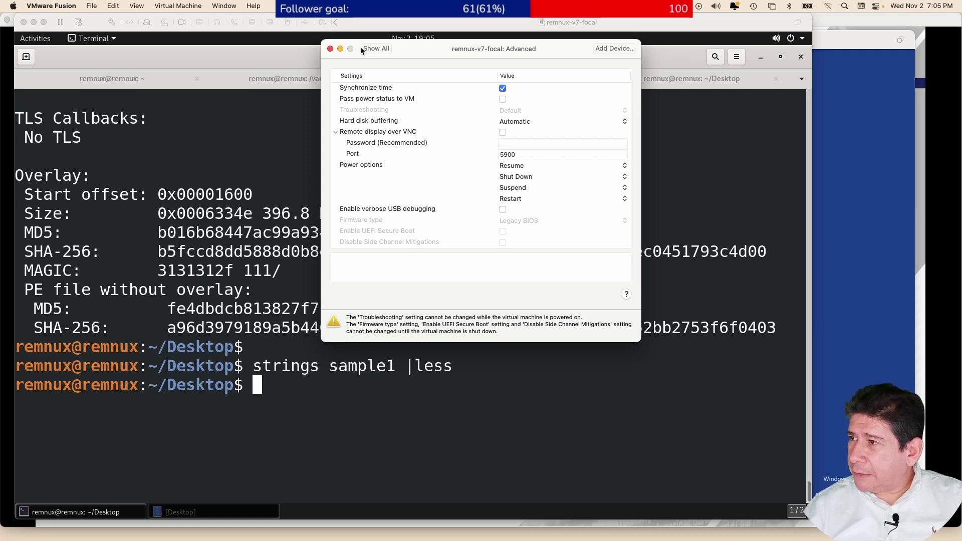
click(332, 49)
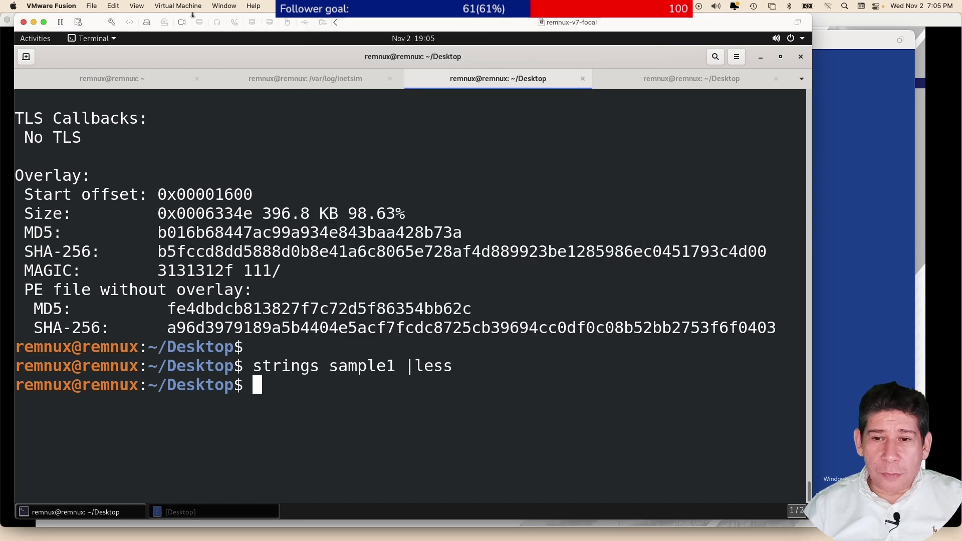
Check the shared folder configuration in the remnux-v7-focal virtual machine's Sharing settings and return to its terminal.
click(111, 22)
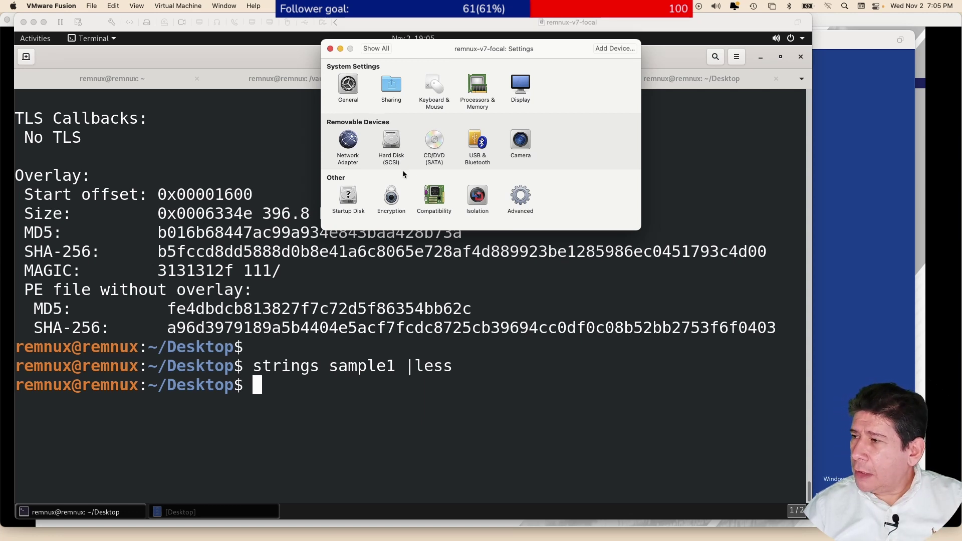
click(387, 86)
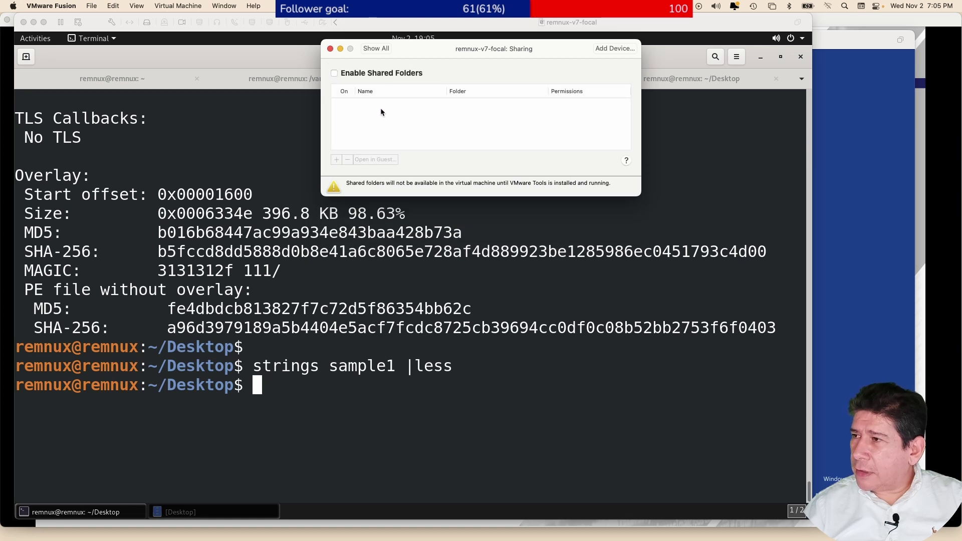
click(330, 49)
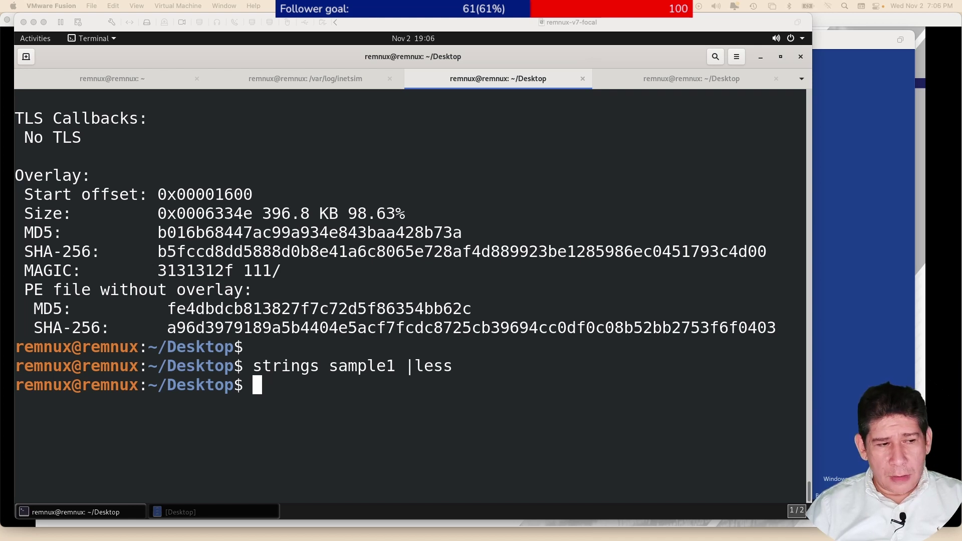
click(398, 208)
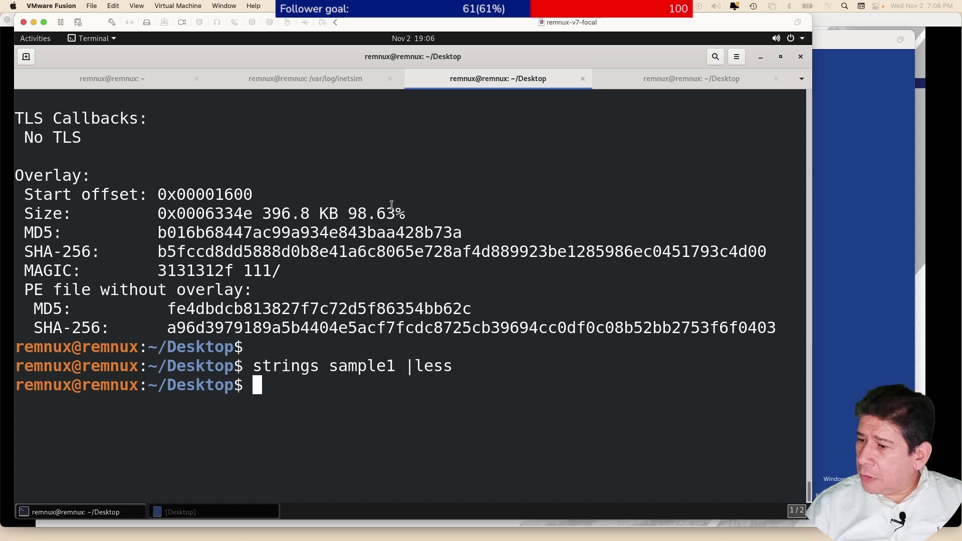
Switch back to the Sandbox-W10 virtual machine, search Windows for defender, and open Windows Security.
click(825, 102)
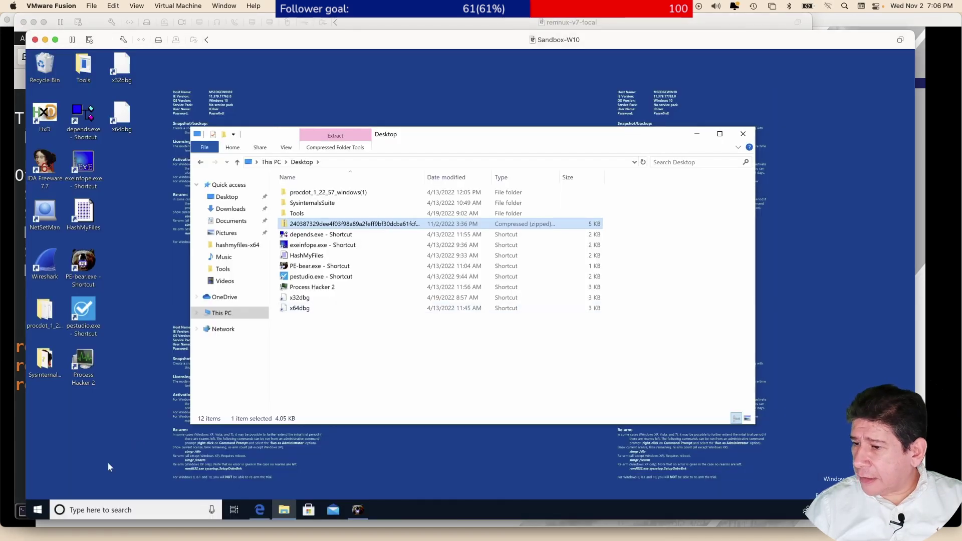
click(38, 511)
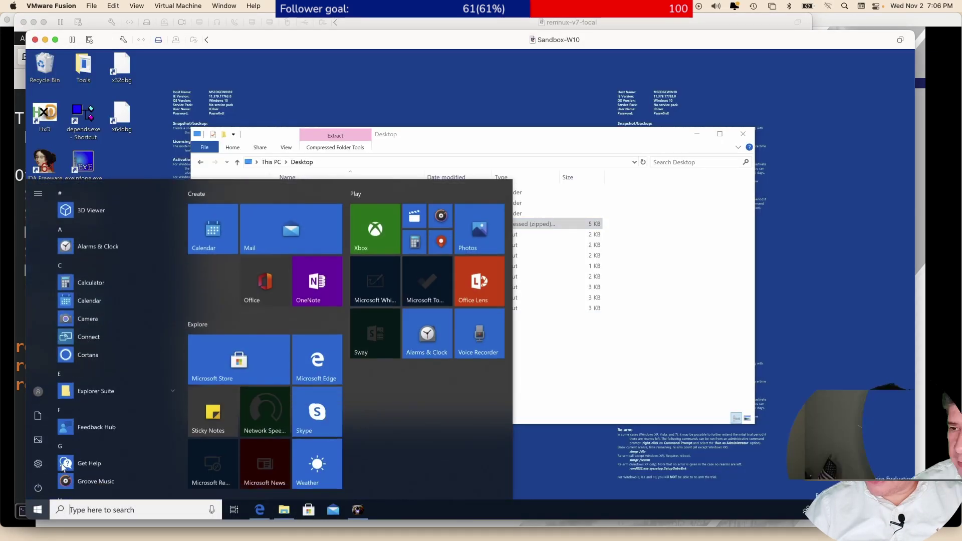
text(d)
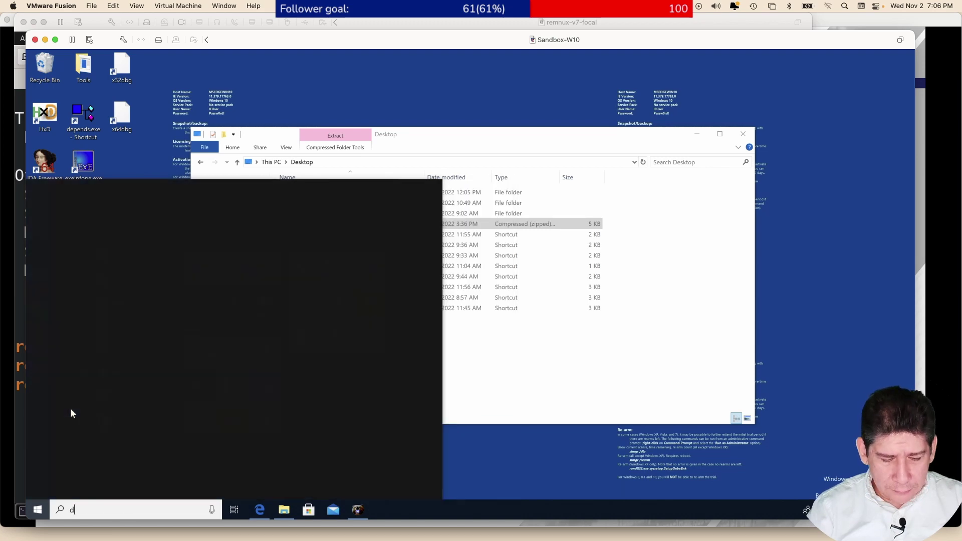
text(efender)
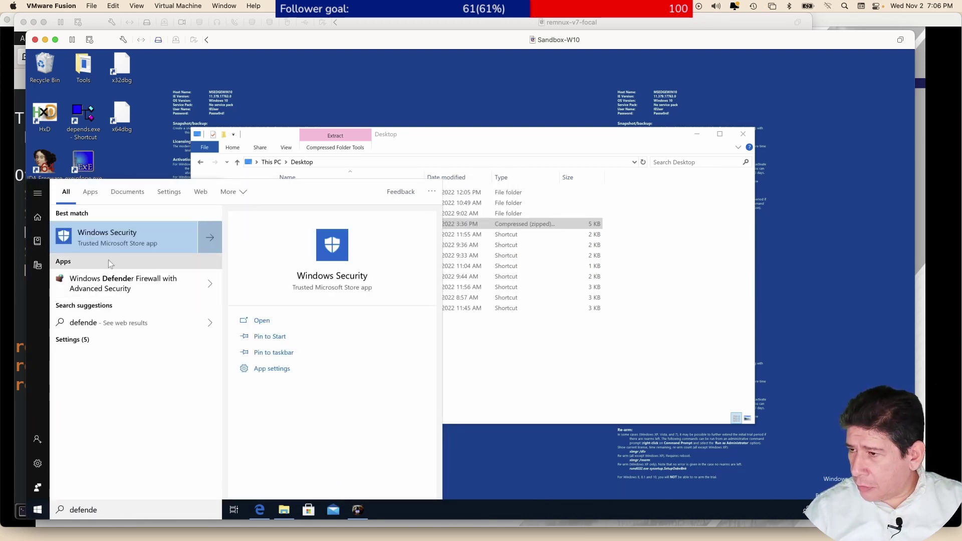
click(116, 239)
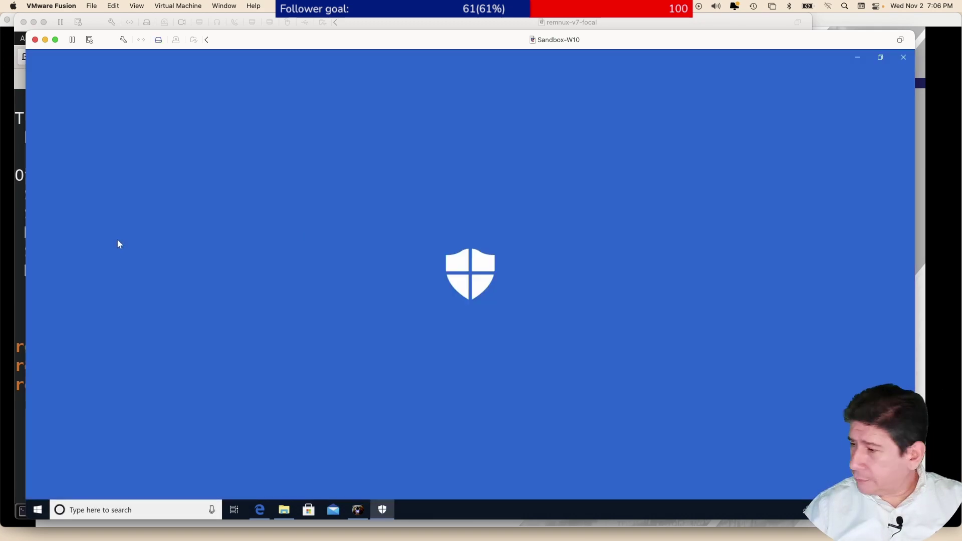